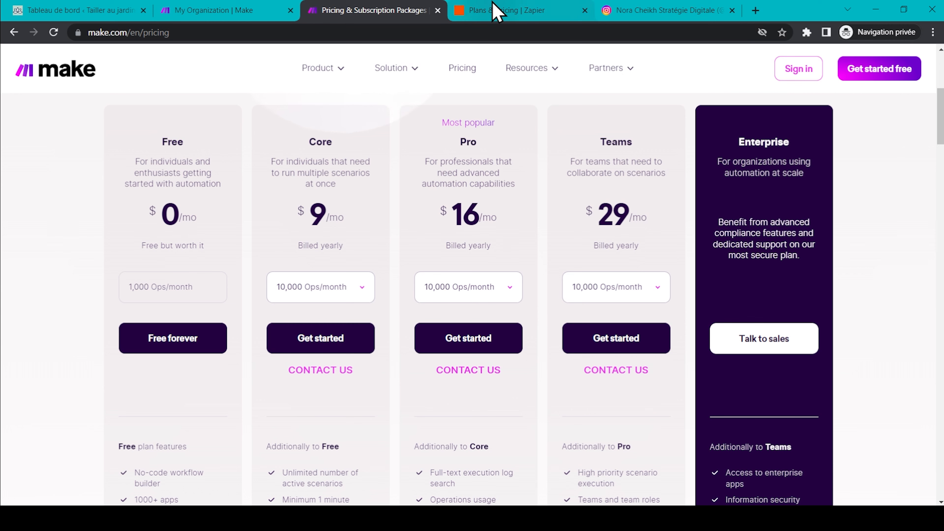
Switch to Zapier's plans and pricing page to compare it with Make's pricing
left_click(497, 11)
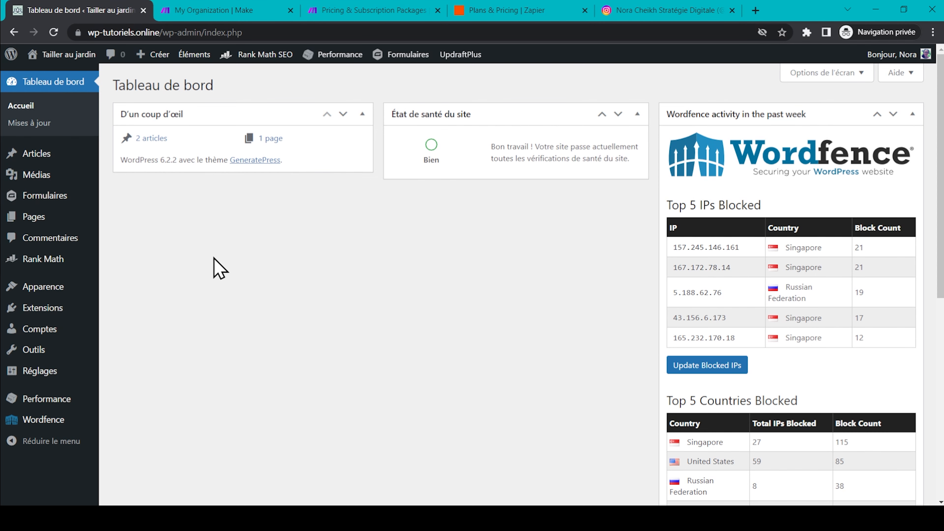
Search the WordPress plugin directory for "integromat", install and activate Make Connector, and open its Make settings page
mouse_move(73, 311)
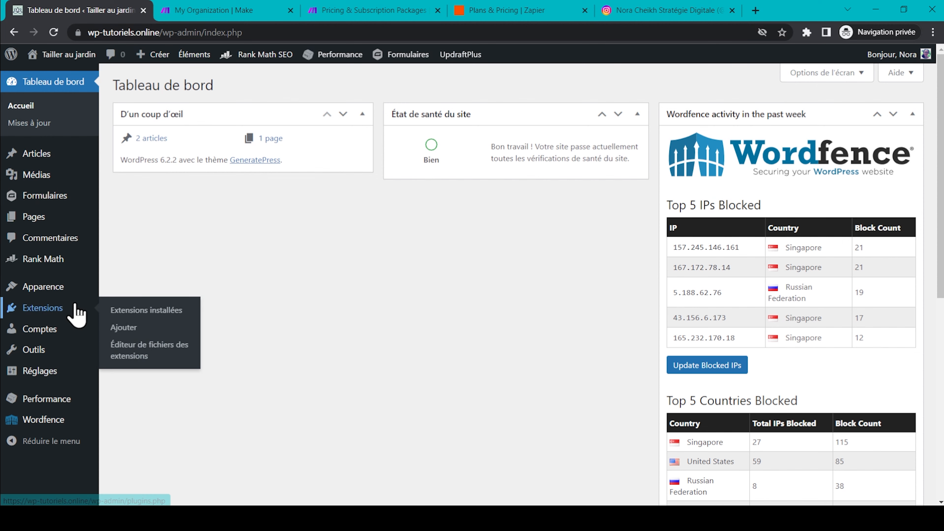
left_click(126, 327)
left_click(786, 117)
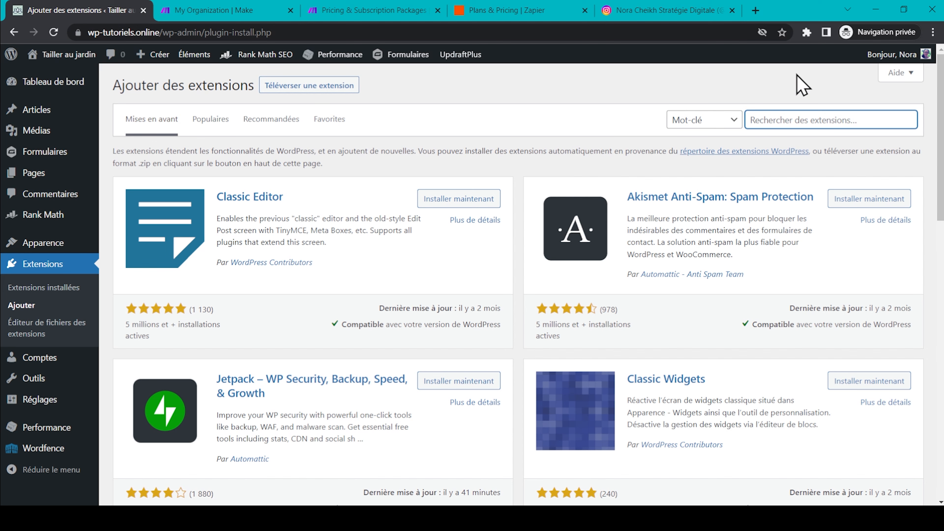
type("integromat")
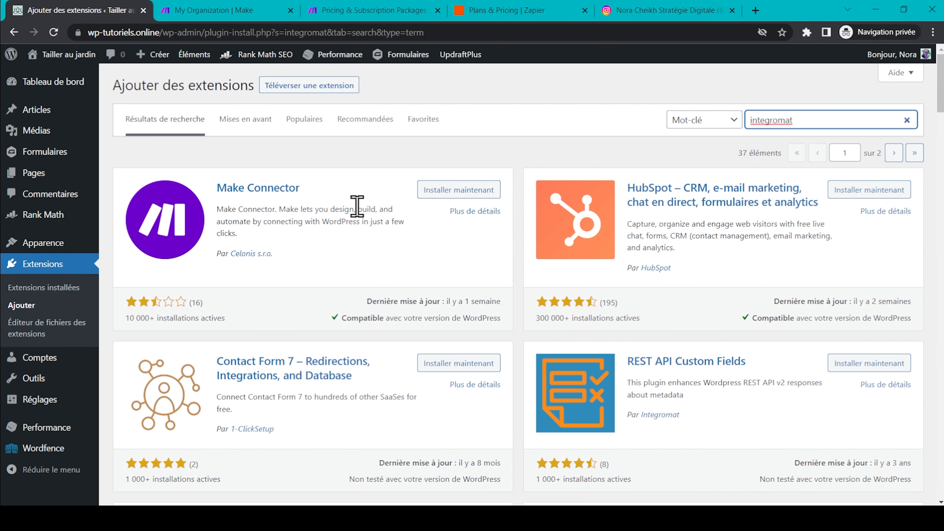
left_click(488, 197)
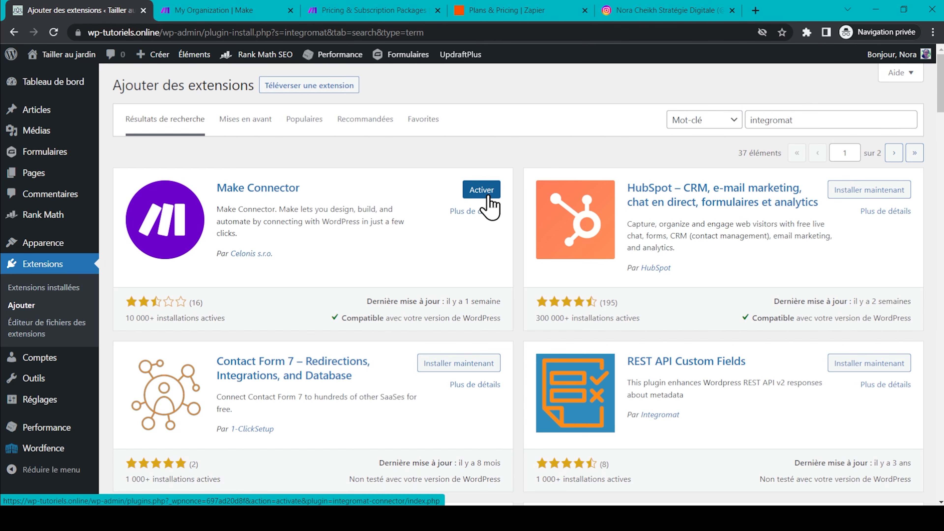
left_click(488, 197)
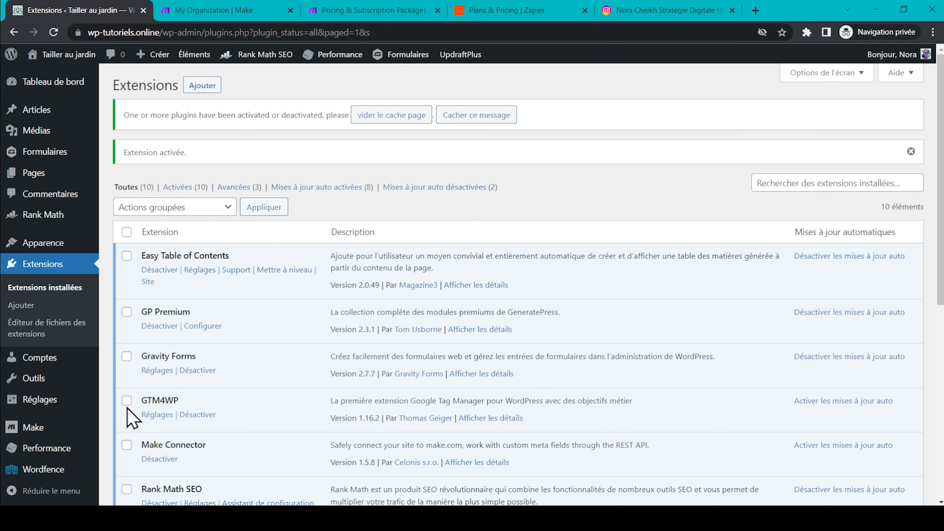
mouse_move(23, 431)
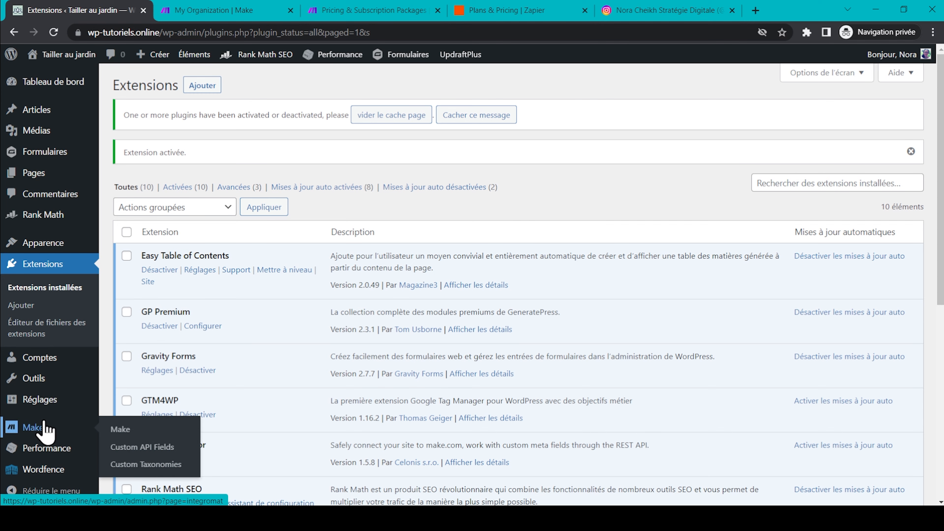
left_click(44, 429)
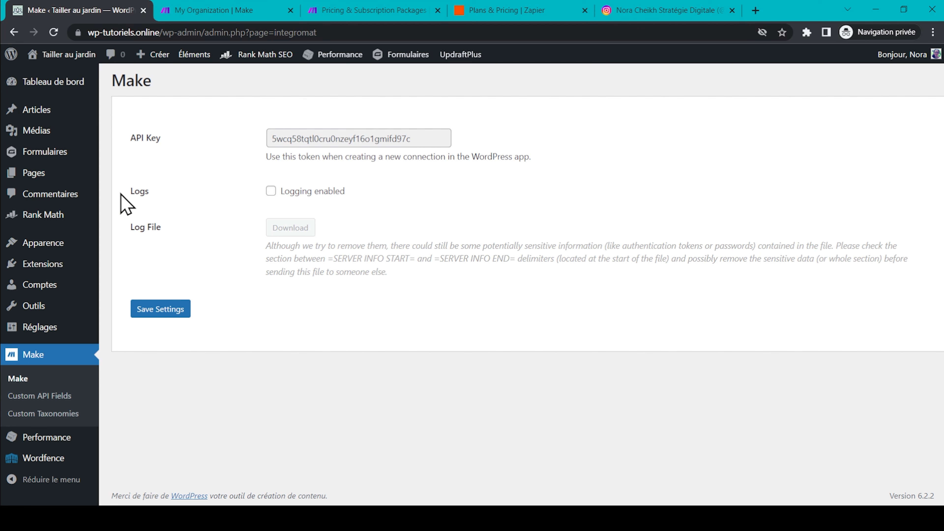
Create a new scenario in Make and add the WordPress Watch Posts module as its trigger
key("ctrl+Tab")
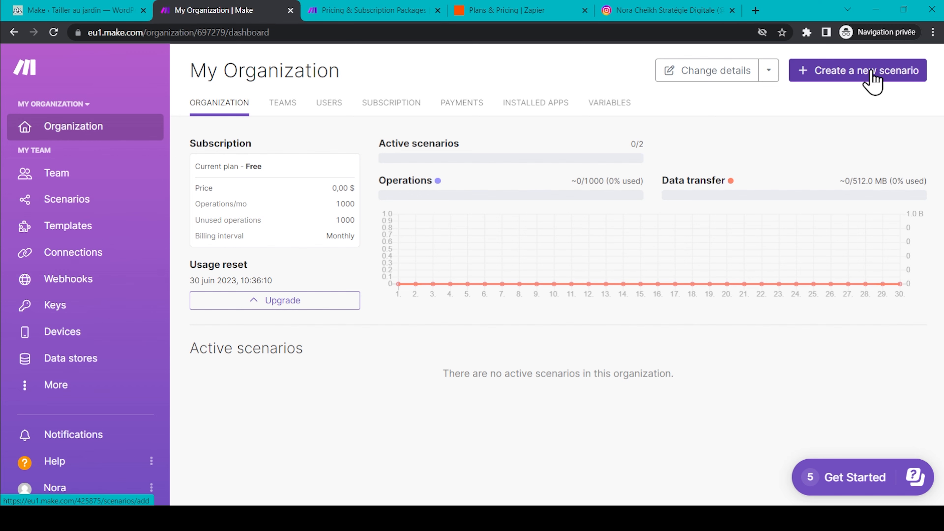
left_click(871, 80)
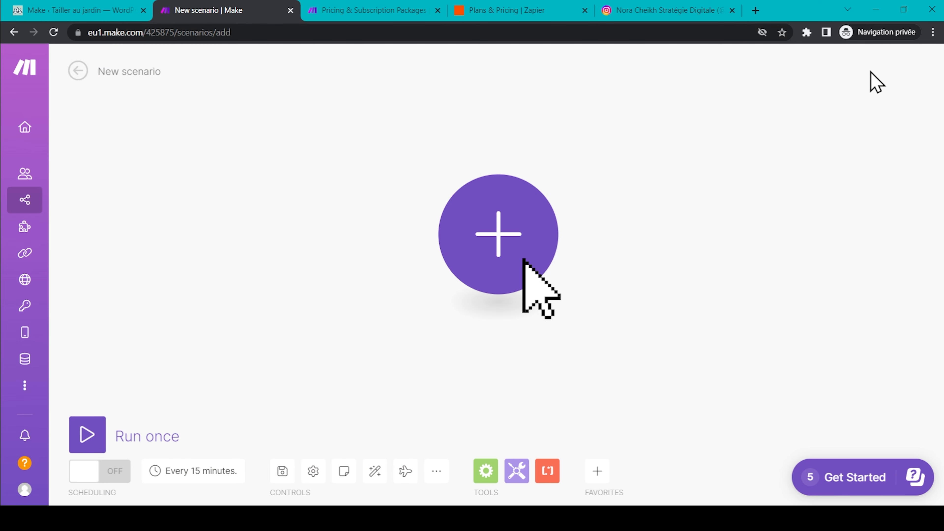
left_click(497, 236)
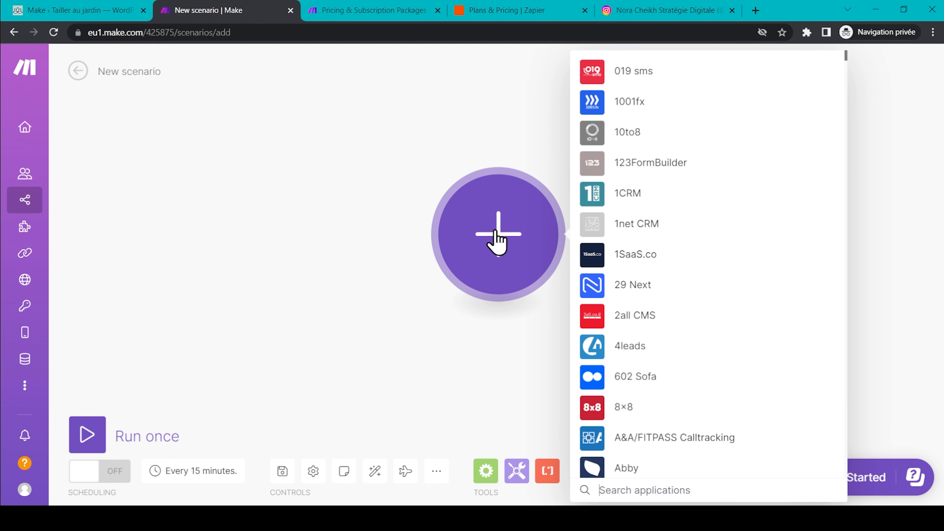
type("wordpress")
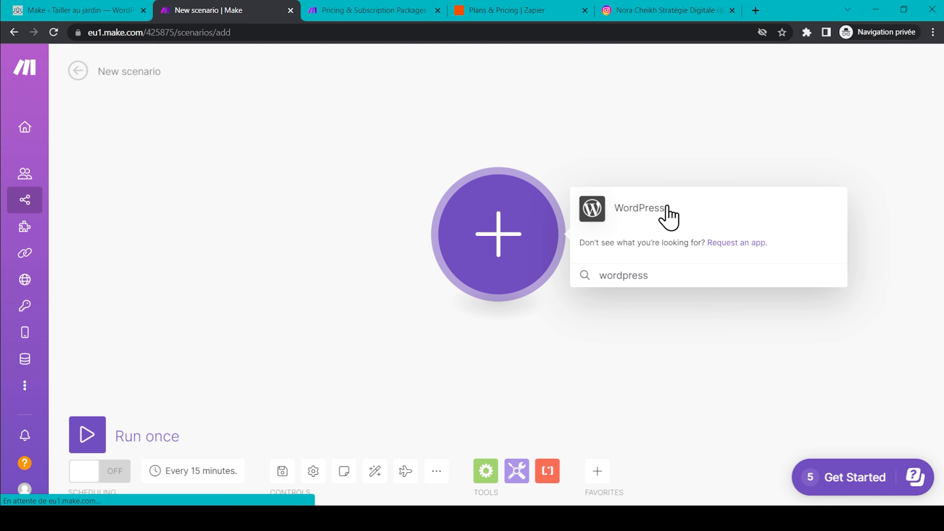
left_click(667, 216)
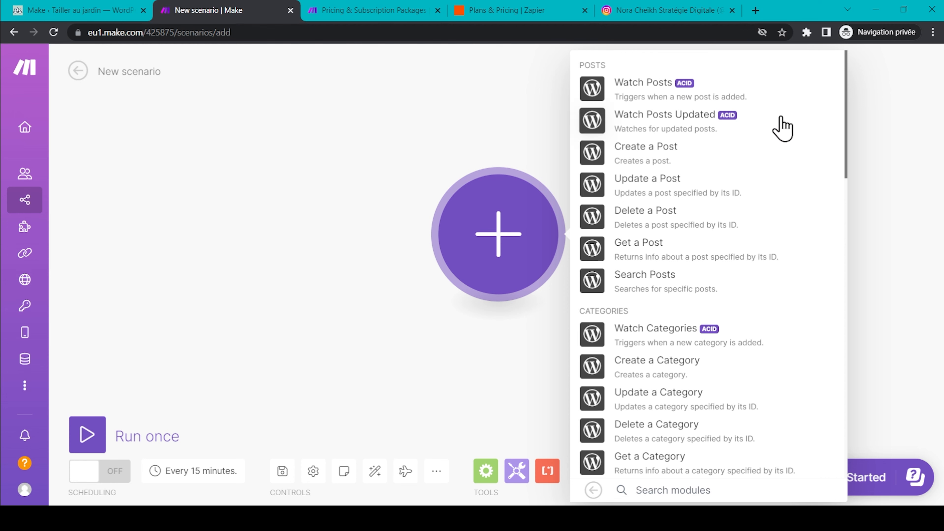
scroll(793, 160, "down", 8)
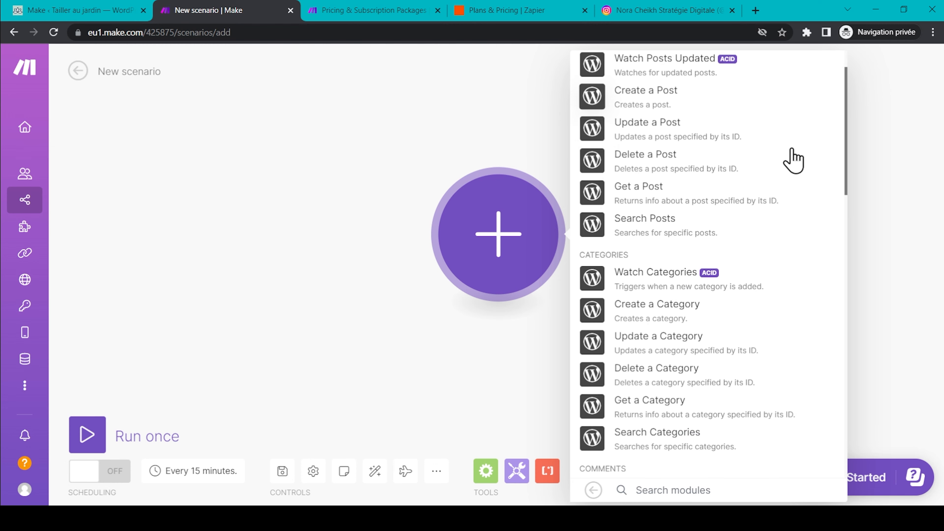
scroll(793, 160, "down", 8)
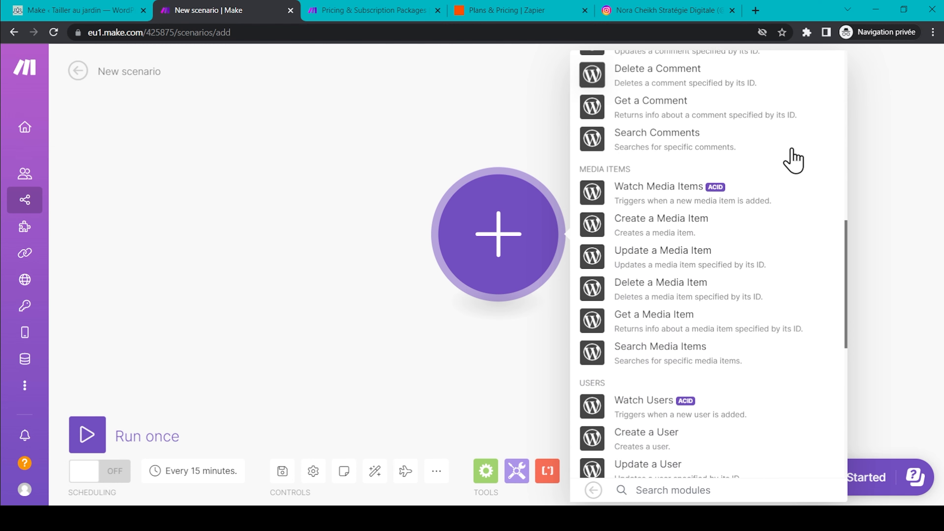
scroll(793, 146, "down", 10)
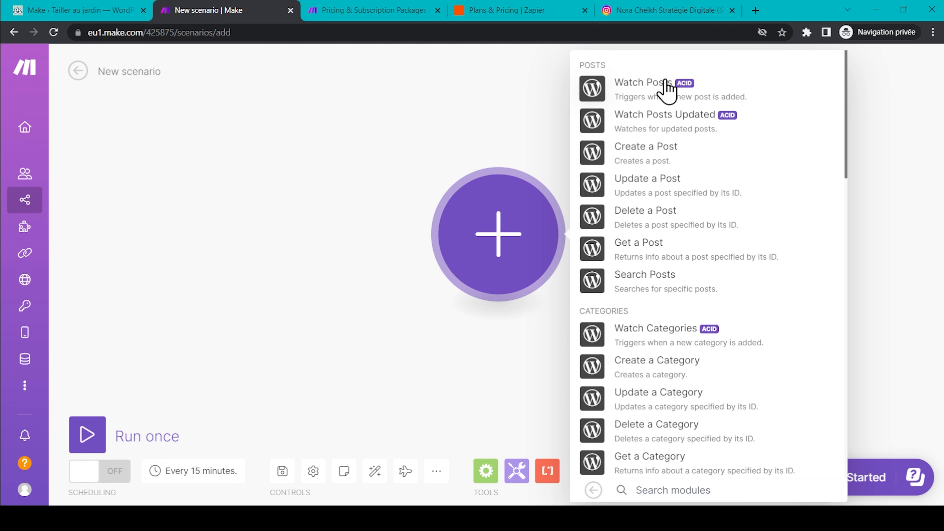
left_click(667, 91)
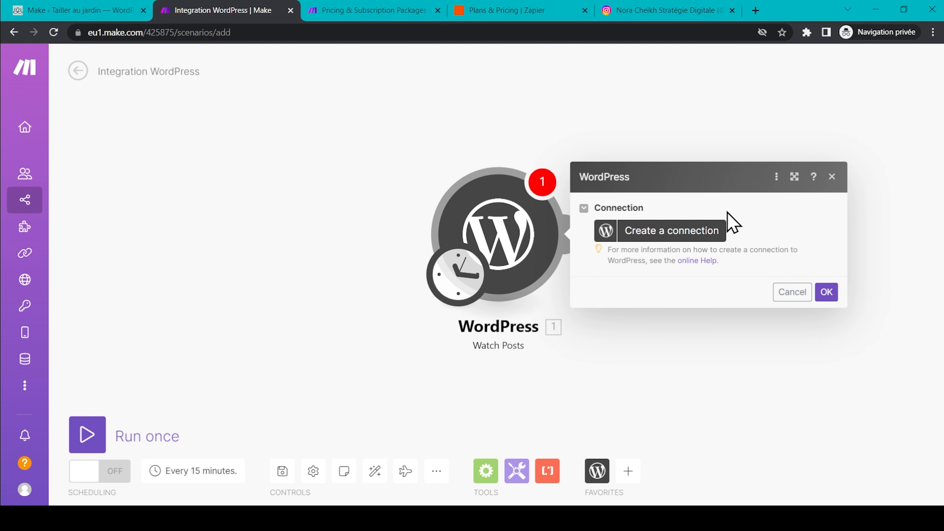
left_click(677, 231)
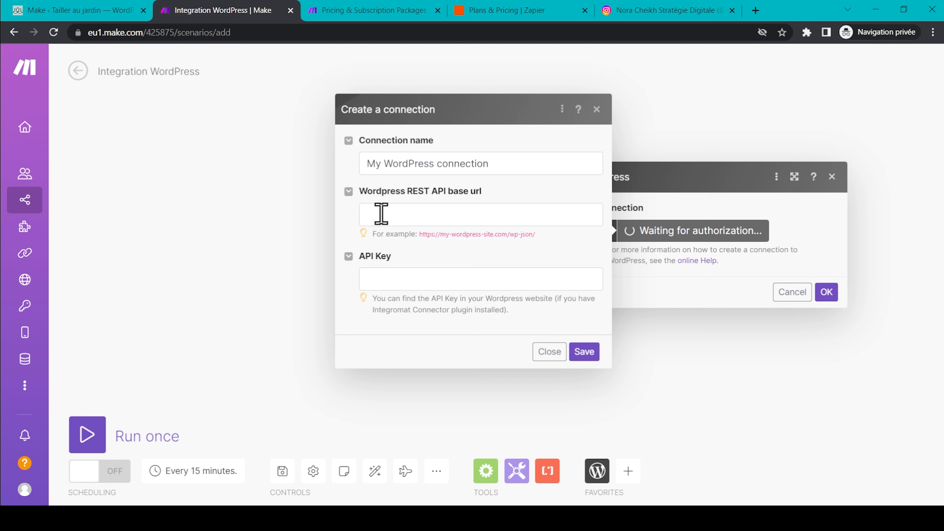
left_click_drag(549, 239, 424, 238)
key("ctrl+c")
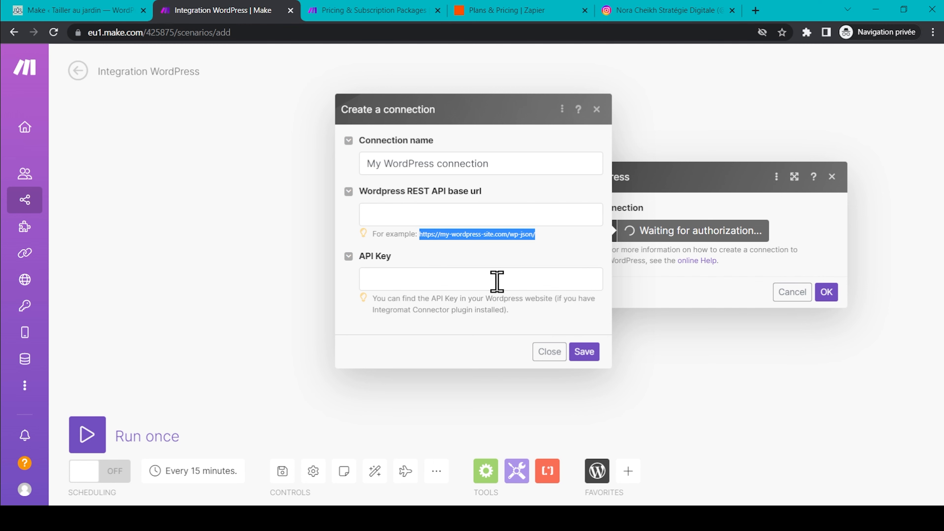
left_click(456, 220)
key("ctrl+v")
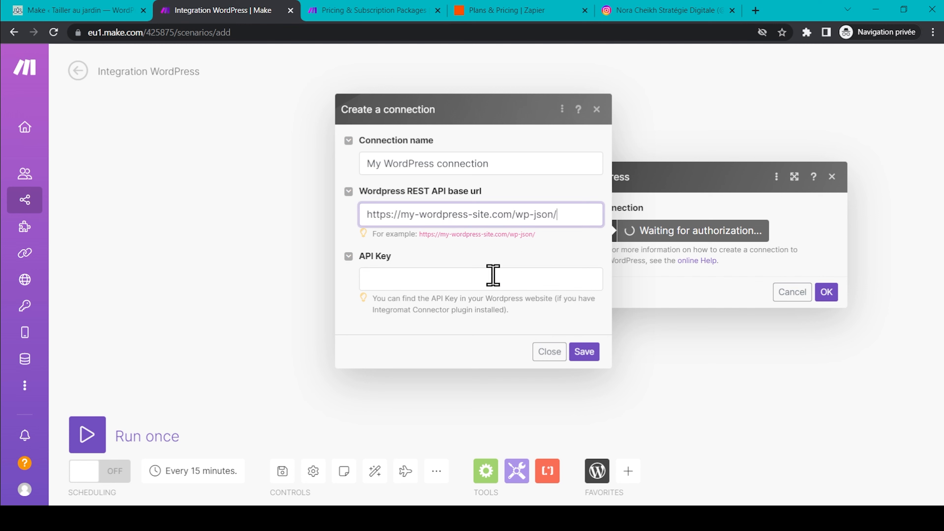
left_click_drag(517, 214, 363, 212)
type("https://wp-tutoriels.online/")
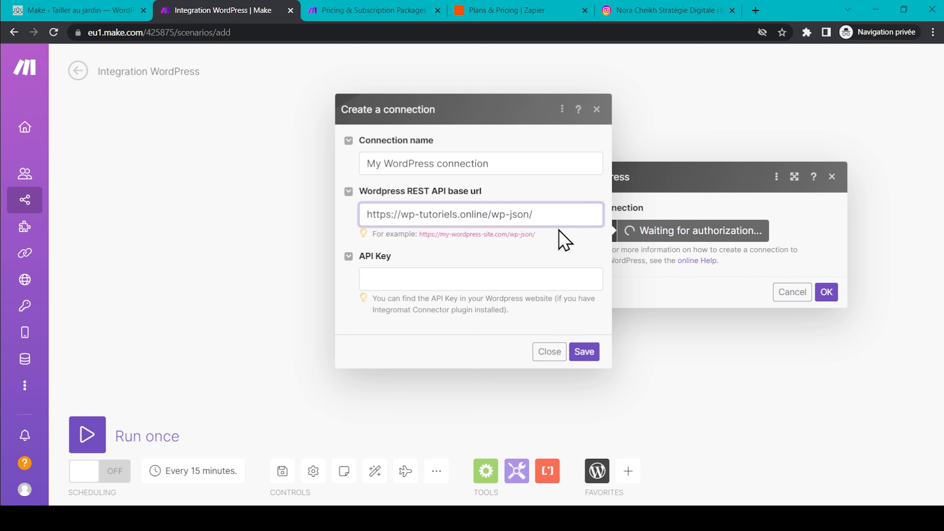
left_click(523, 258)
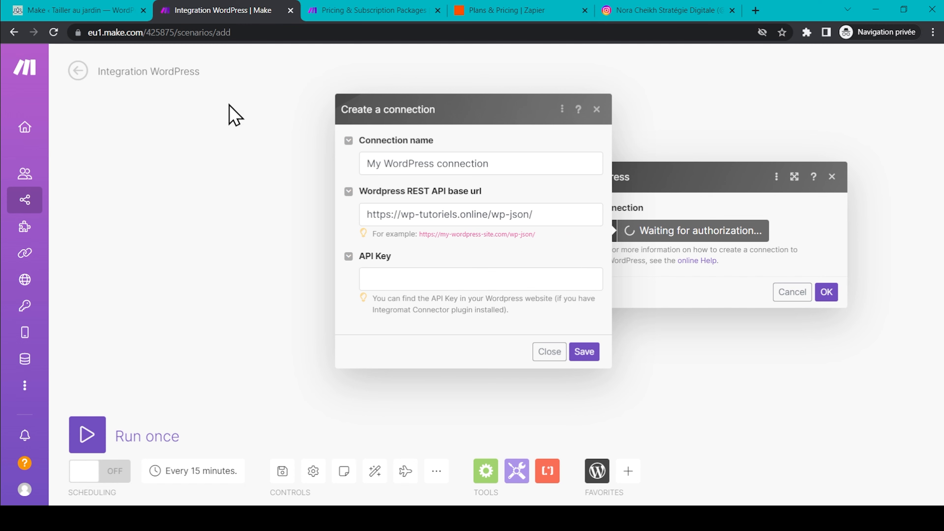
Copy the API key from the WordPress Make settings page into the connection's API Key field and save the connection
left_click(50, 8)
left_click(346, 138)
key("shift+Home")
key("ctrl+a")
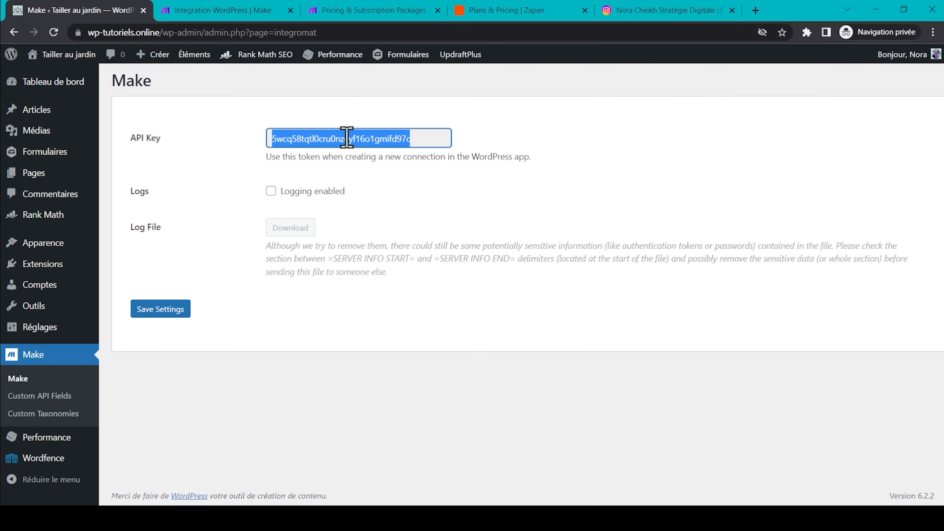
left_click(221, 116)
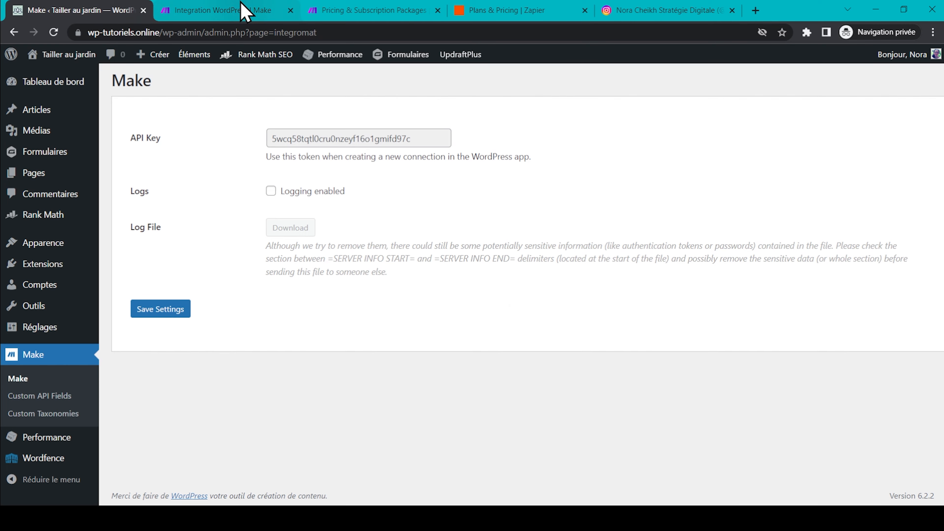
left_click(243, 10)
left_click(468, 285)
key("ctrl+v")
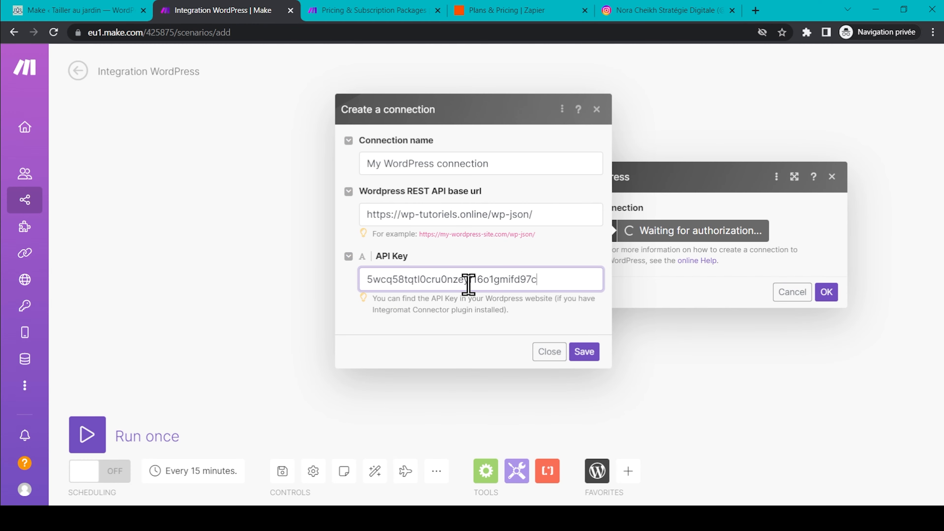
left_click(585, 351)
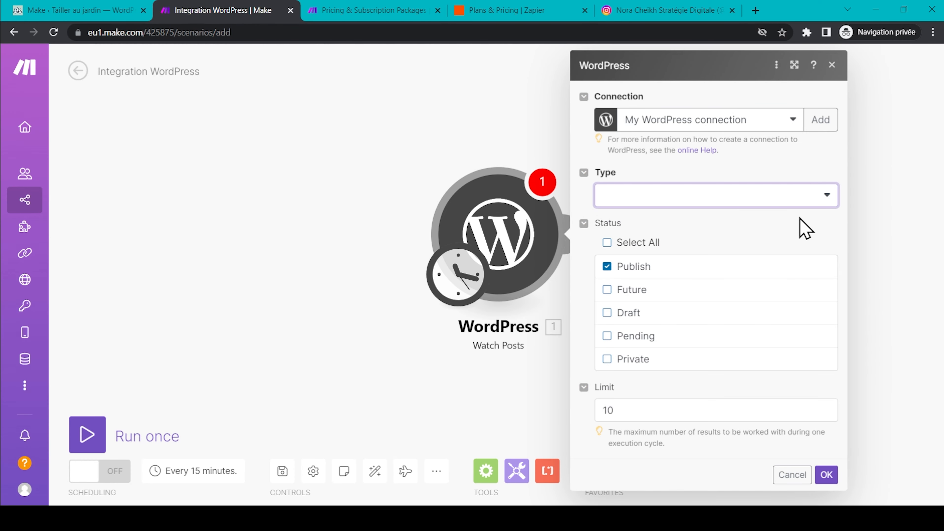
Configure Watch Posts with the type Articles, starting from now on, and run the scenario once
left_click(812, 203)
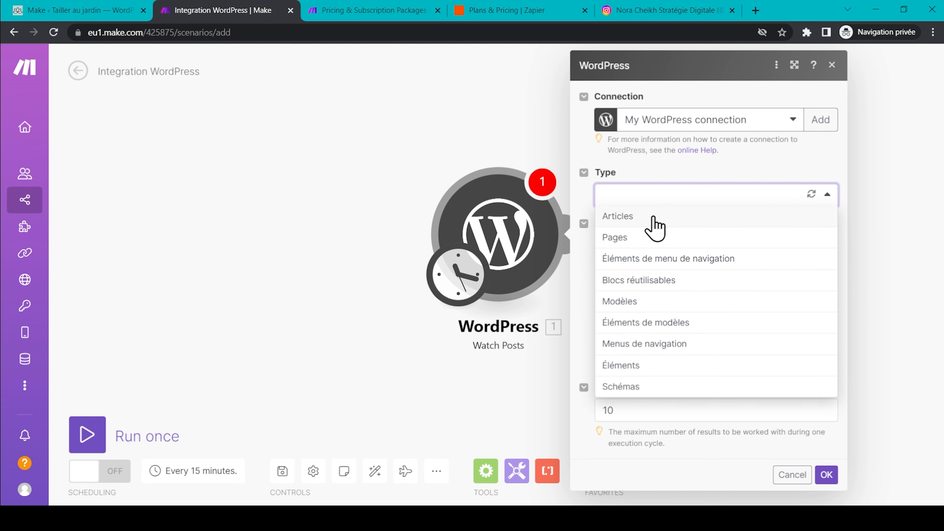
left_click(673, 219)
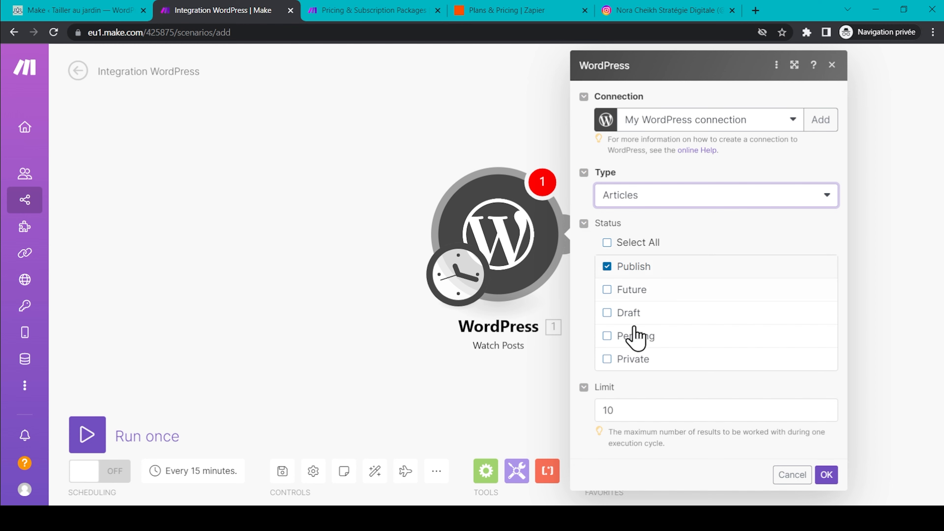
left_click(824, 478)
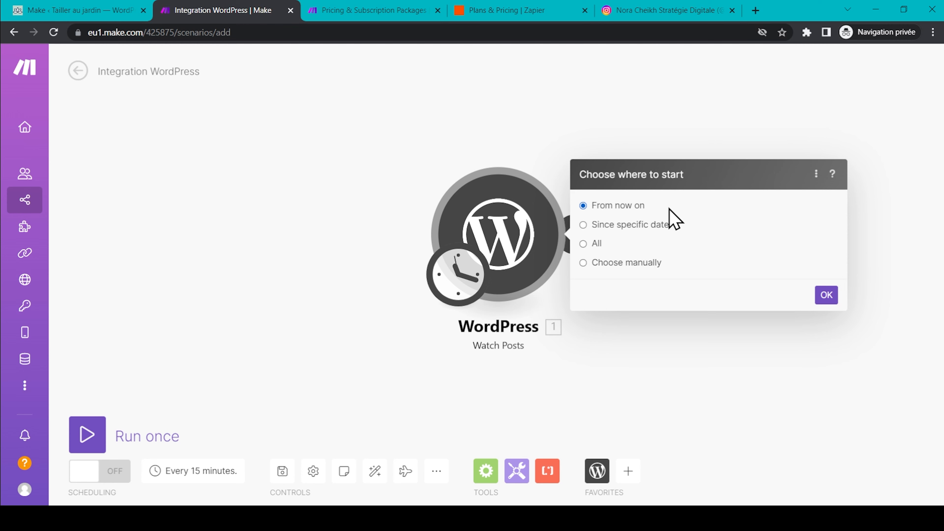
left_click(826, 295)
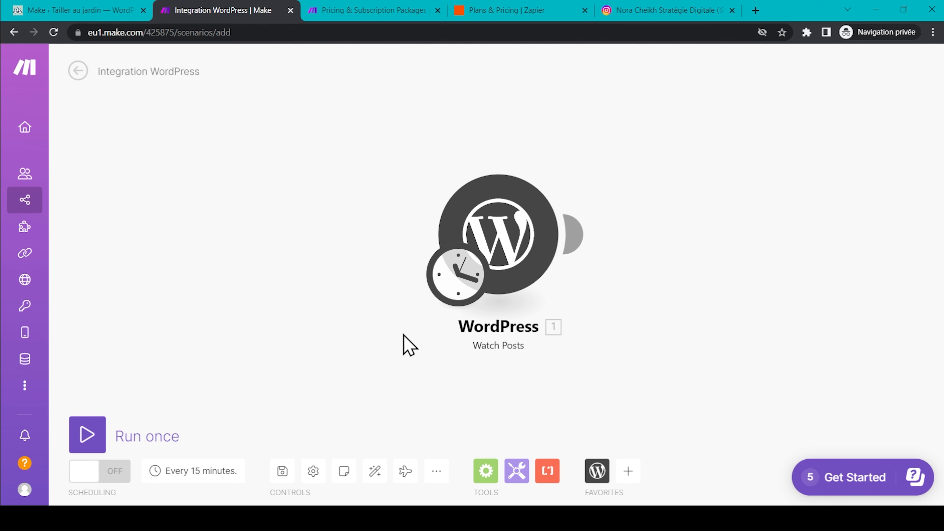
left_click(89, 438)
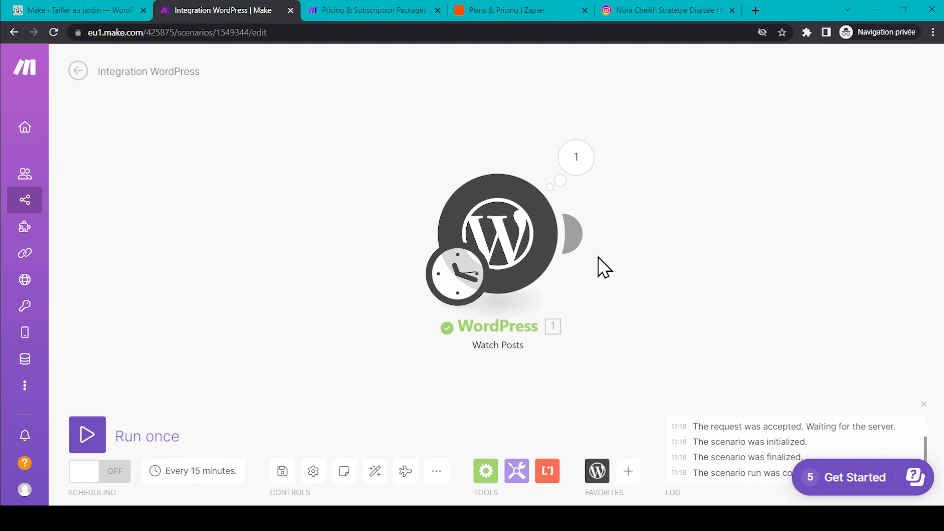
Add a WordPress Get a Media Item module after the Watch Posts module
left_click(573, 233)
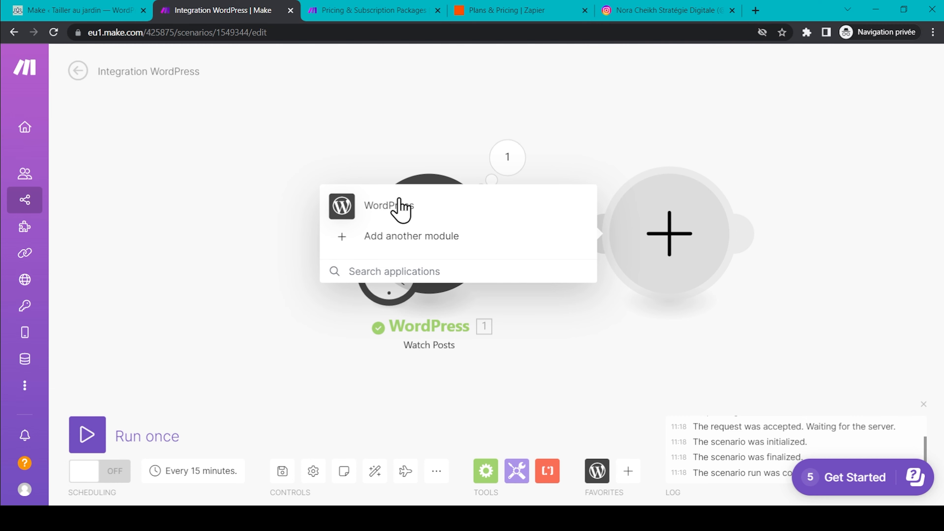
left_click(400, 205)
scroll(439, 249, "down", 15)
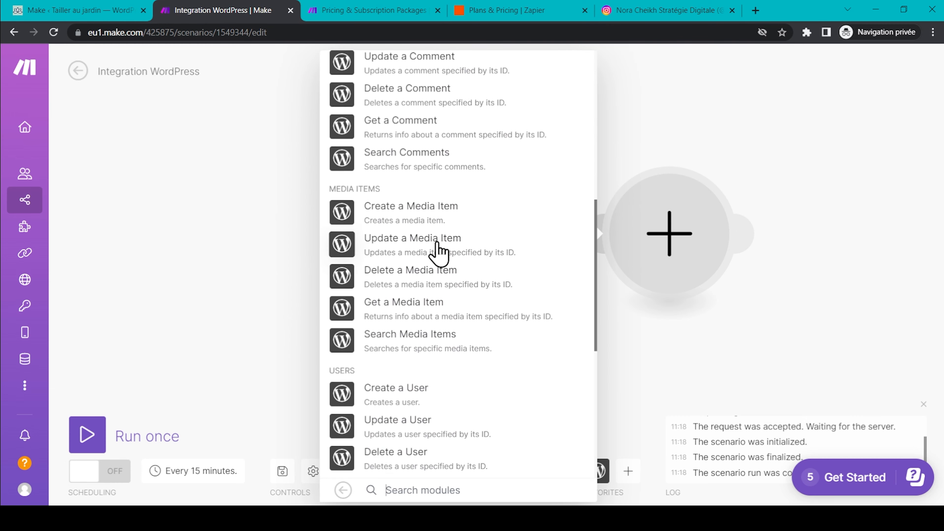
scroll(436, 254, "down", 1)
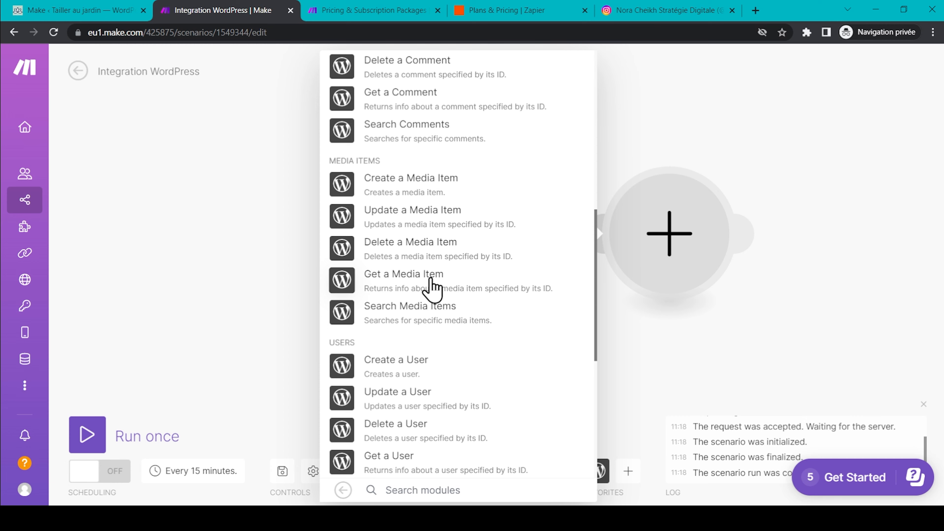
left_click(432, 288)
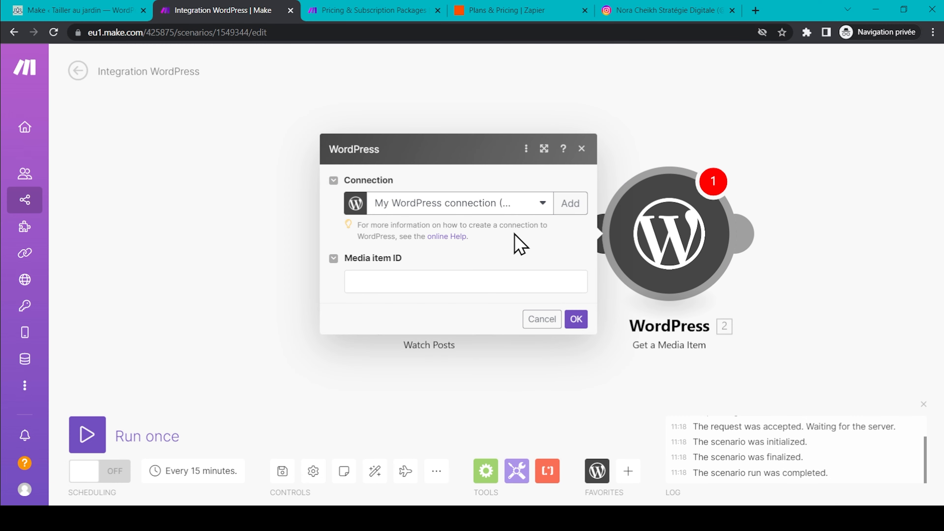
Map the Featured media ID from Watch Posts to the Media item ID of the Get a Media Item module and save it
left_click(489, 272)
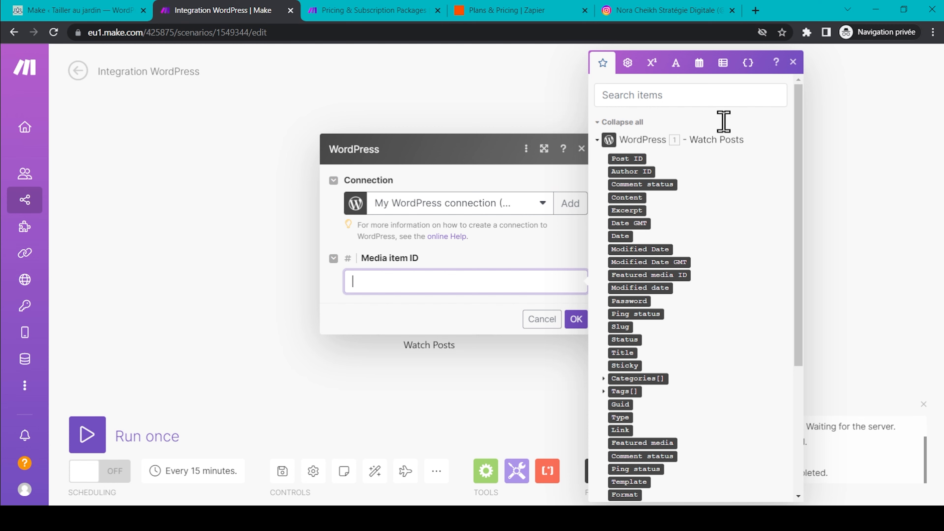
left_click(702, 95)
type("medi")
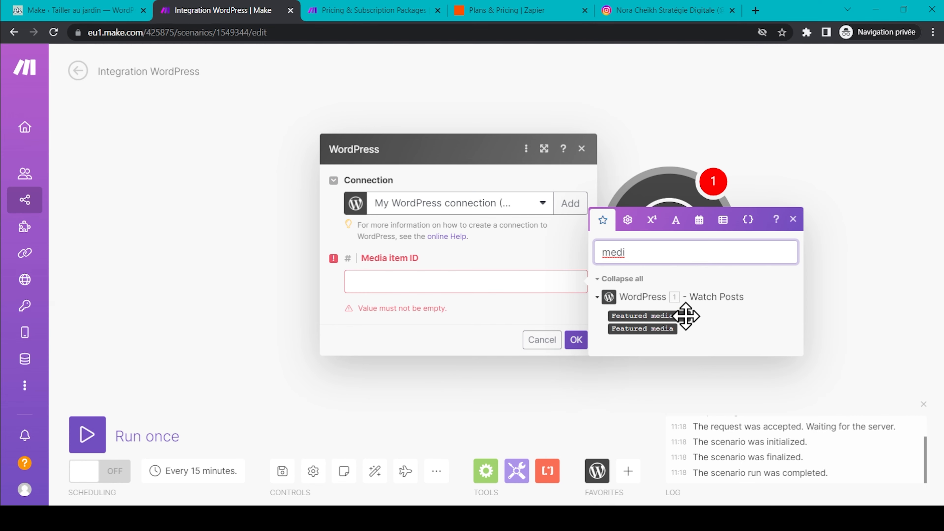
left_click_drag(686, 316, 512, 286)
left_click(579, 320)
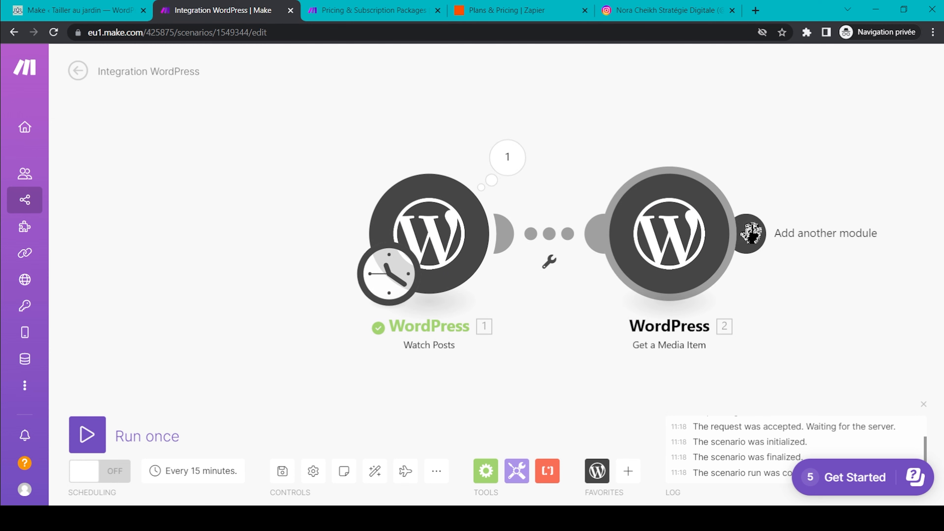
Add an Instagram for Business Create a Photo Post module after Get a Media Item and connect it through My Facebook connection
left_click(755, 234)
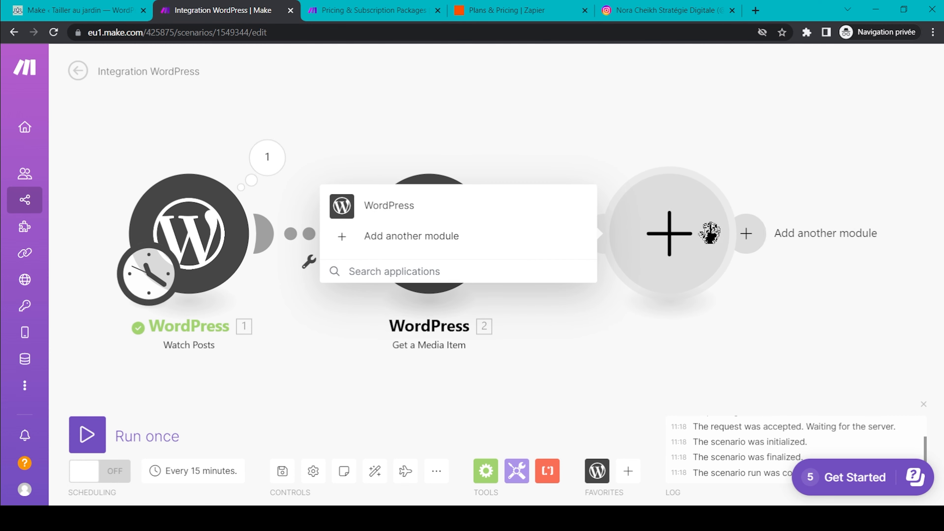
left_click(514, 253)
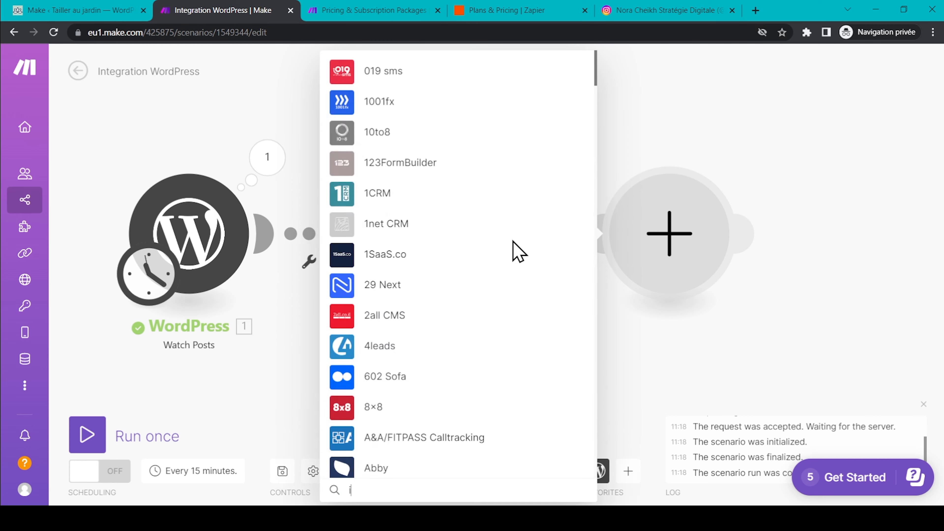
type("insta")
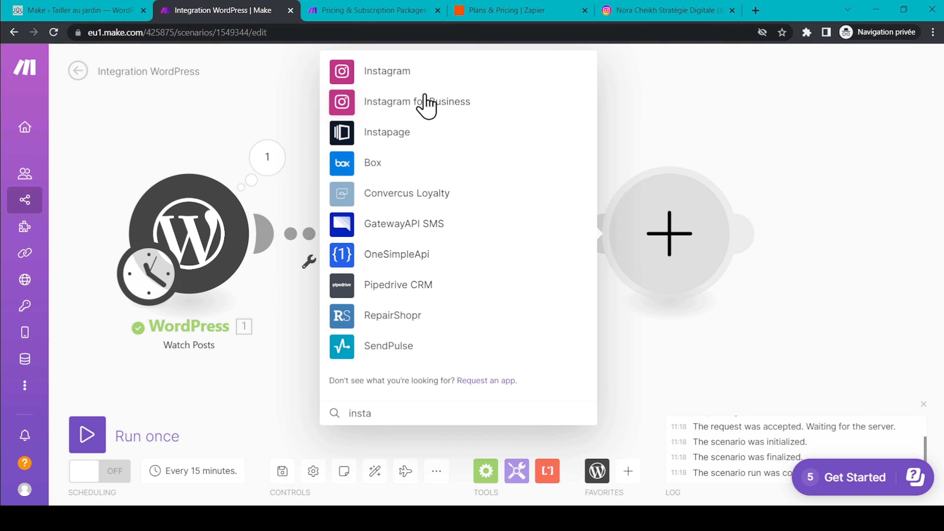
left_click(426, 106)
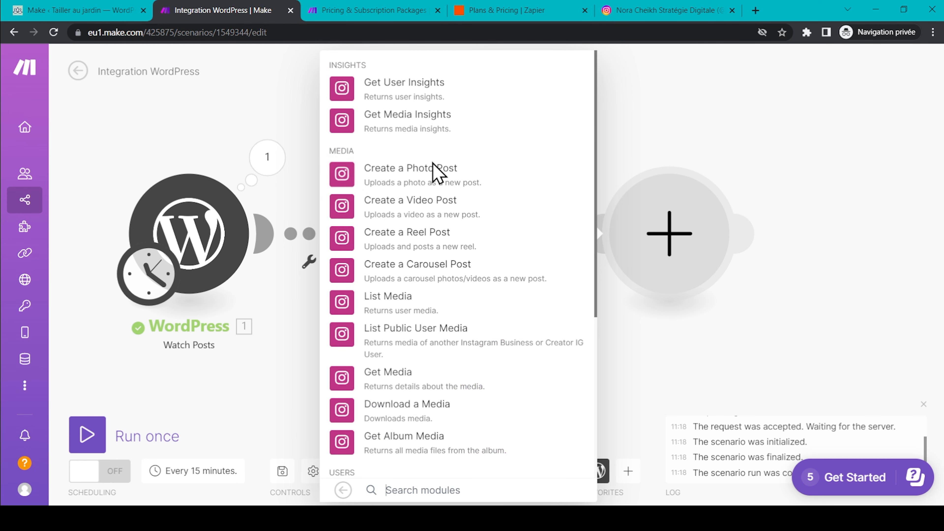
left_click(466, 180)
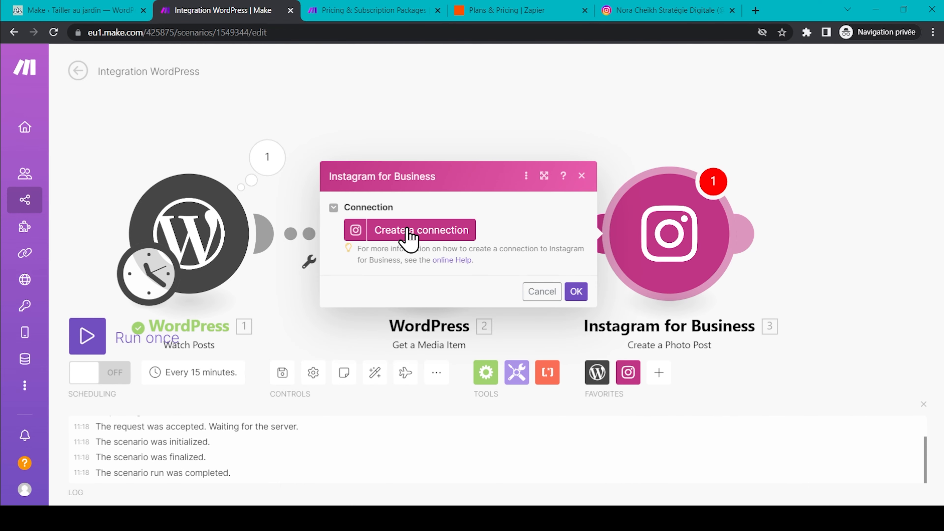
left_click(408, 232)
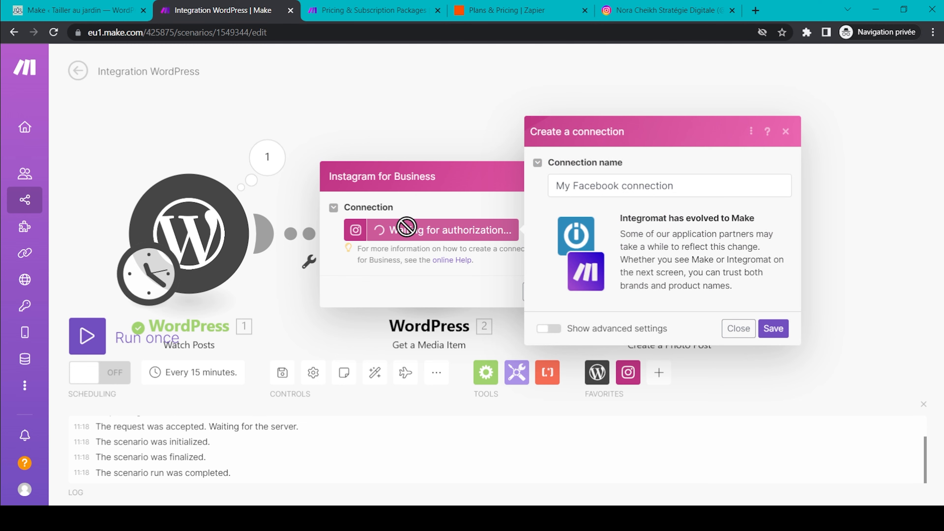
left_click(773, 328)
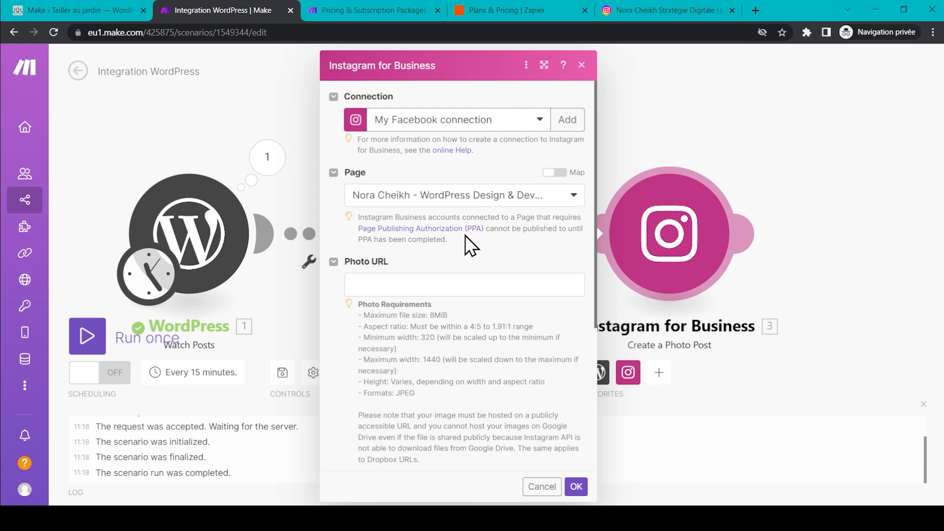
Map the Source URL from Get a Media Item to the Photo URL of the Instagram post
scroll(469, 245, "down", 3)
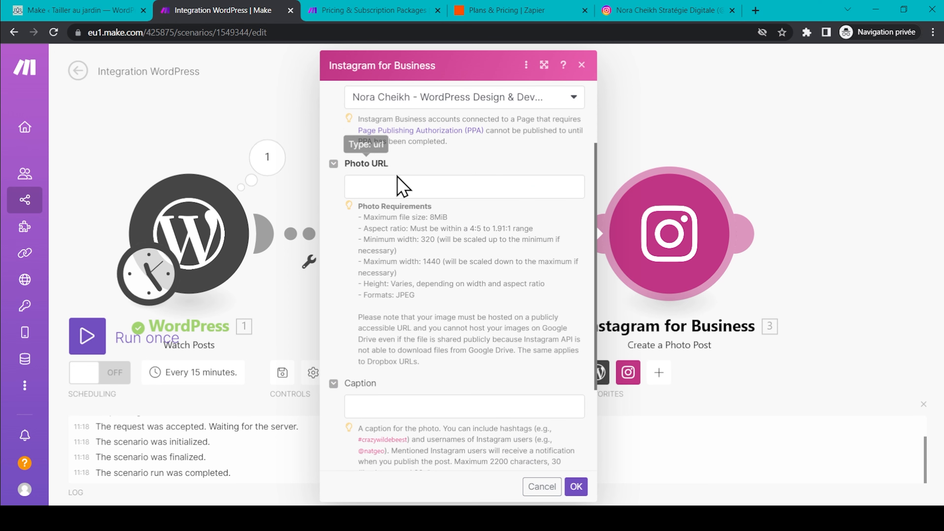
left_click(405, 186)
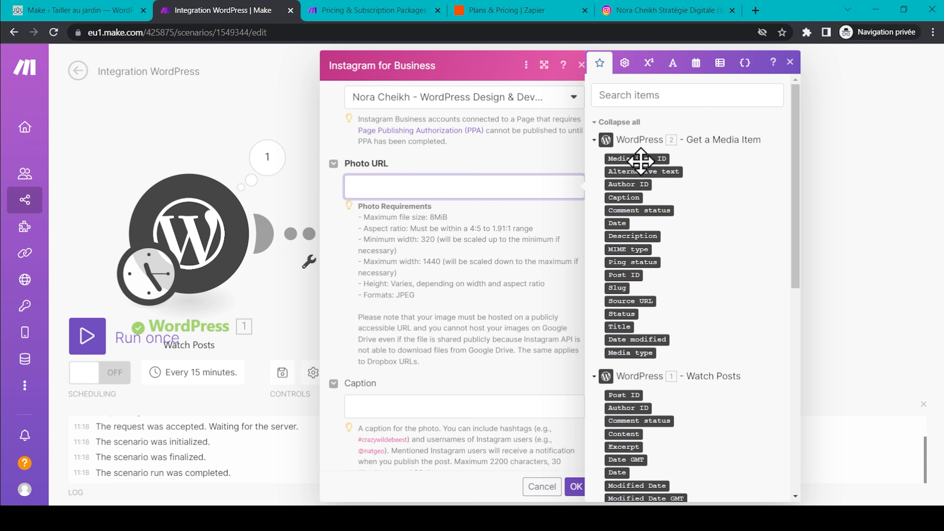
scroll(697, 334, "down", 2)
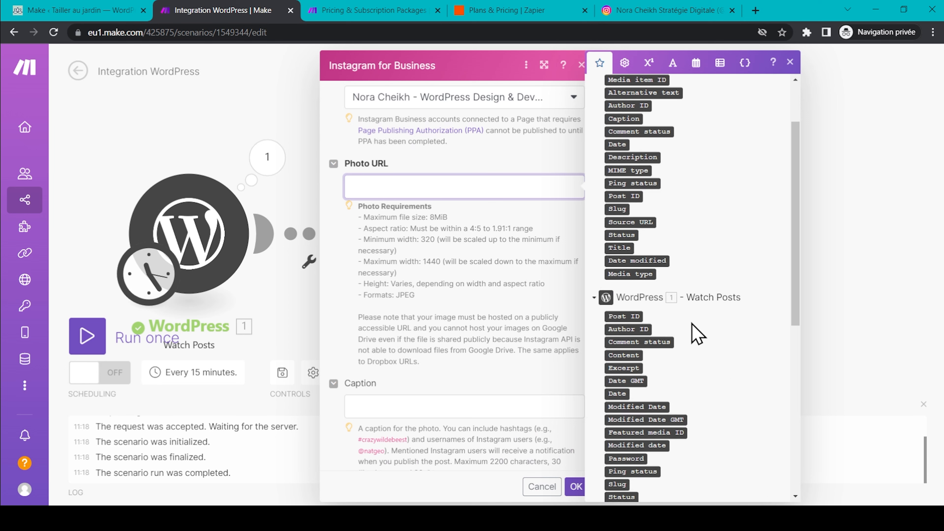
scroll(697, 334, "down", 3)
scroll(697, 334, "up", 5)
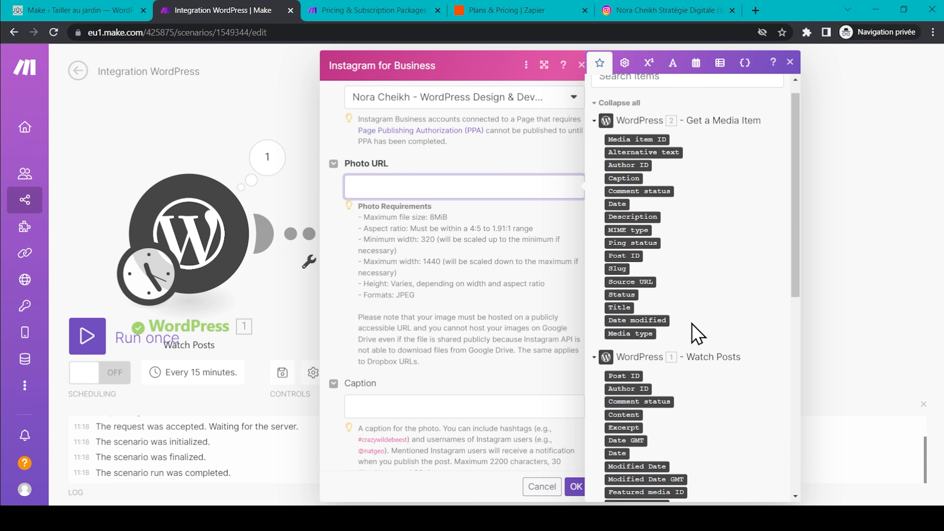
scroll(697, 334, "up", 1)
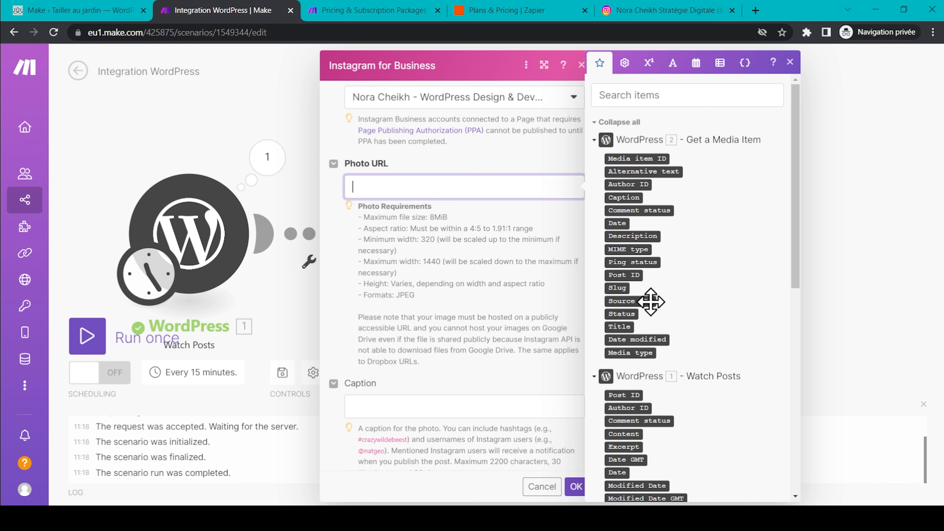
left_click_drag(638, 300, 469, 185)
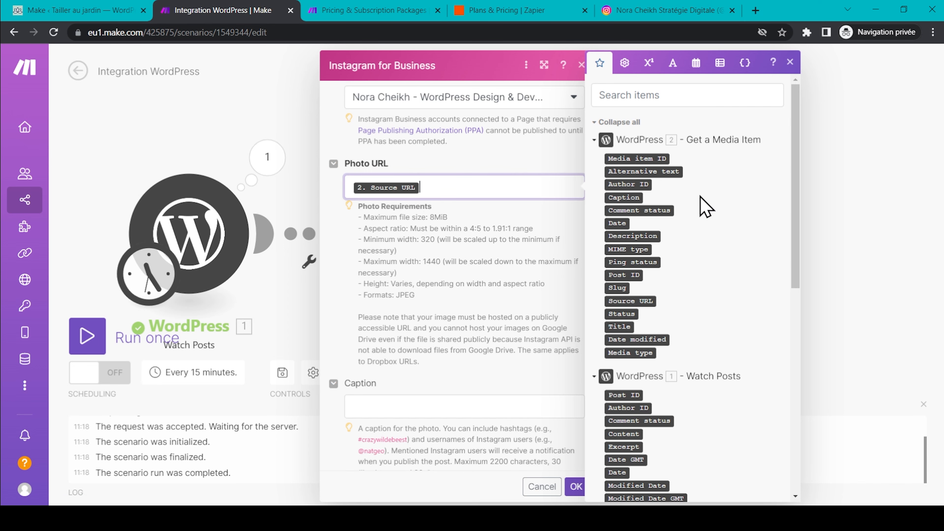
Set the caption to "Découvez ce nouvel article :" followed by the Watch Posts Title, save the module and run the scenario once
scroll(741, 289, "down", 3)
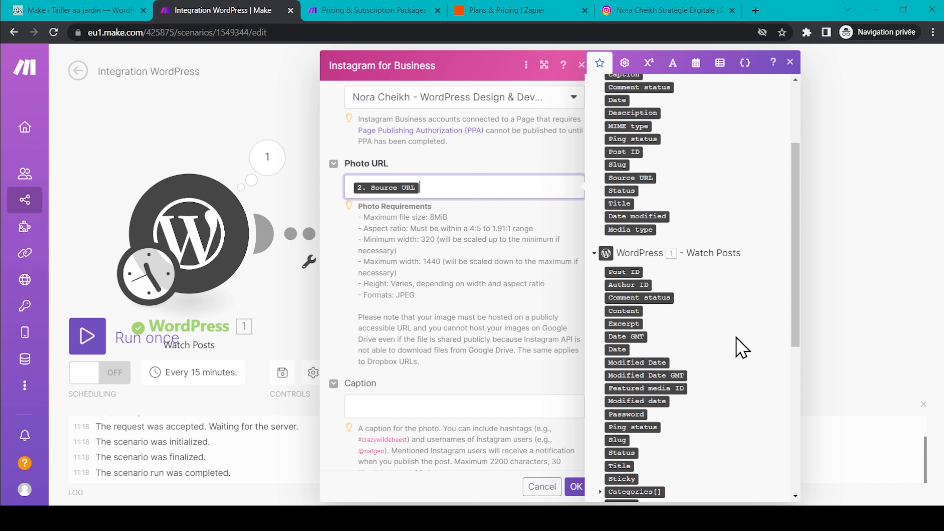
scroll(741, 348, "up", 3)
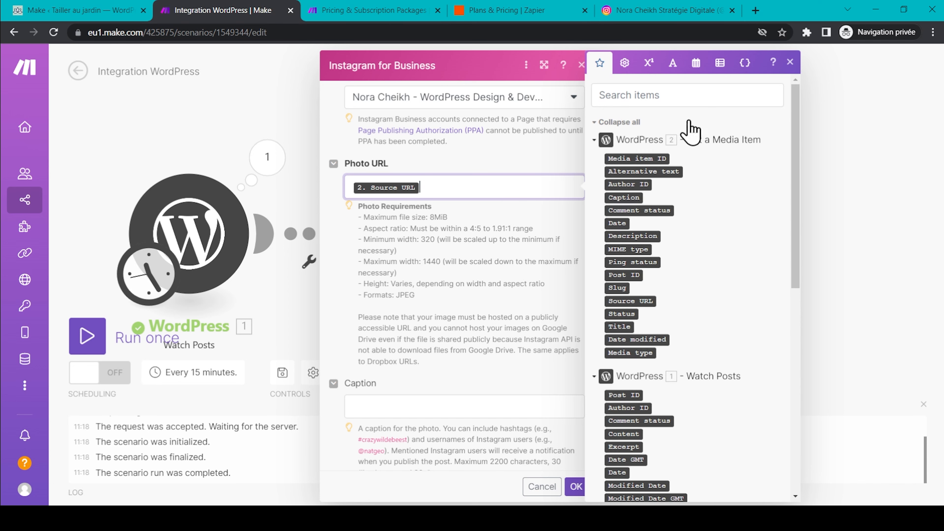
scroll(428, 342, "down", 2)
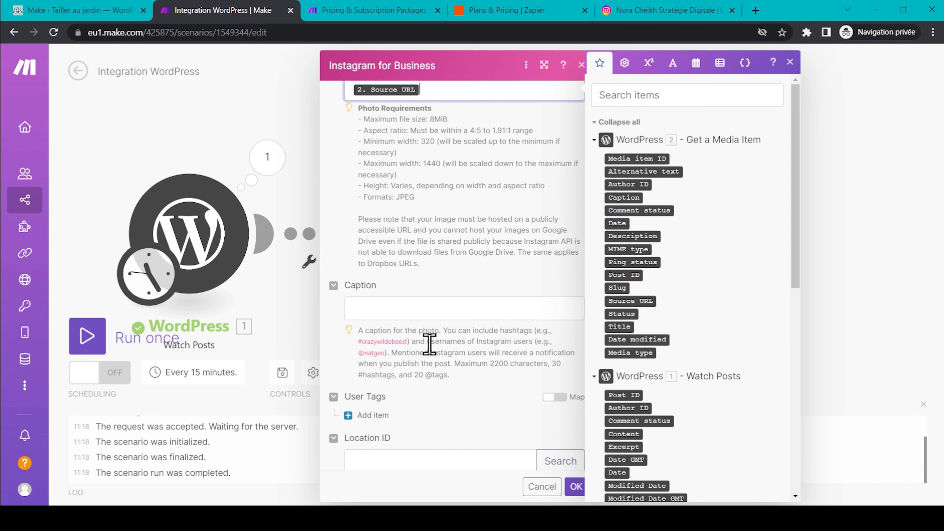
left_click(380, 307)
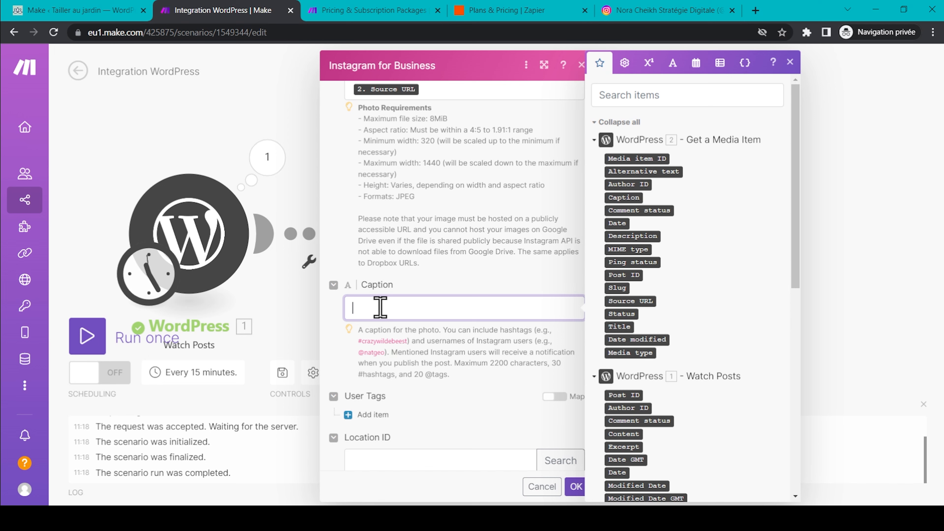
type("Découvez ce nouvel article :")
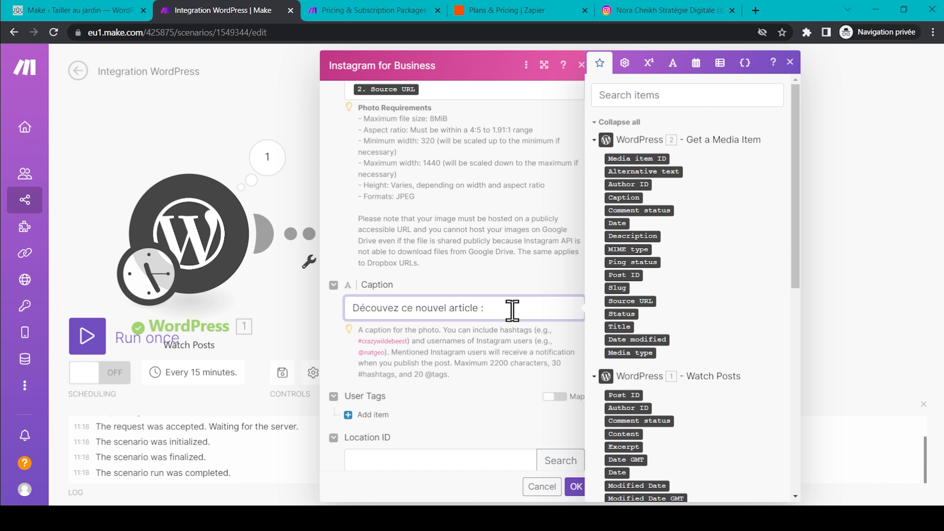
scroll(684, 333, "down", 4)
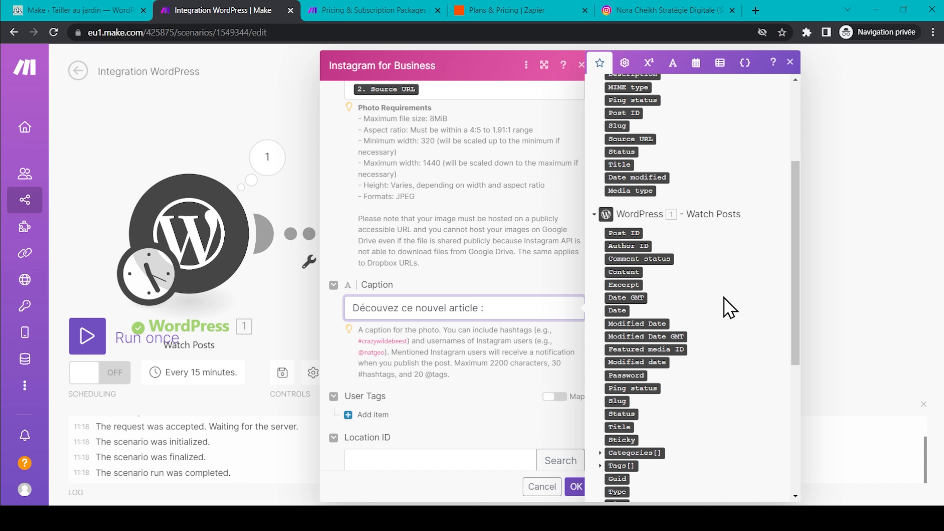
left_click_drag(620, 428, 525, 309)
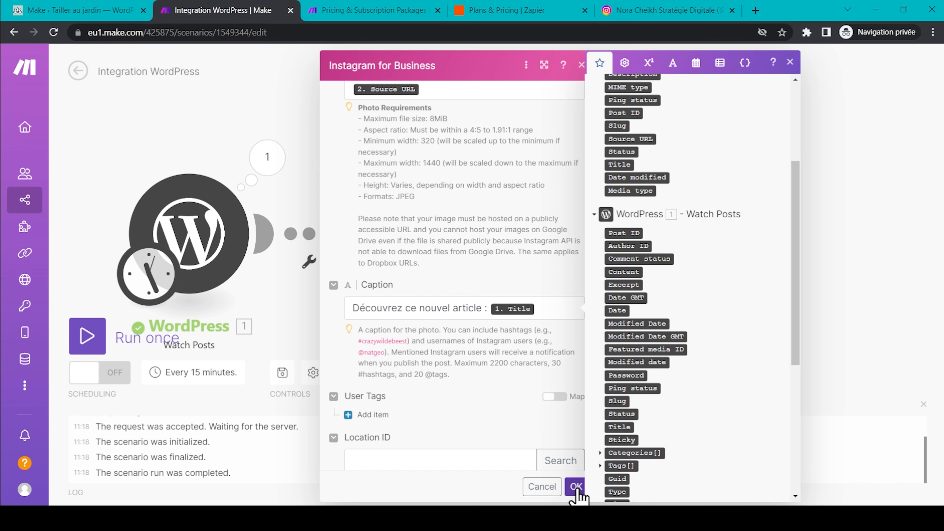
left_click(575, 486)
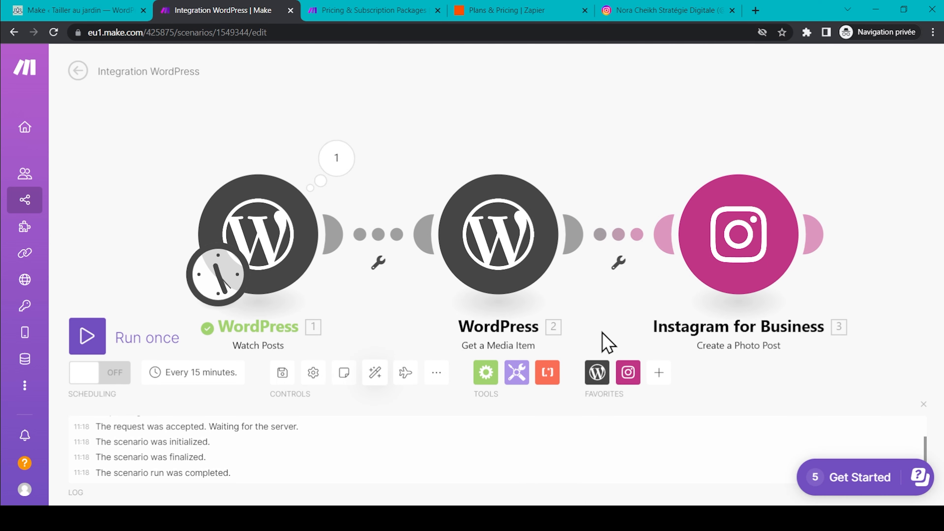
left_click(87, 342)
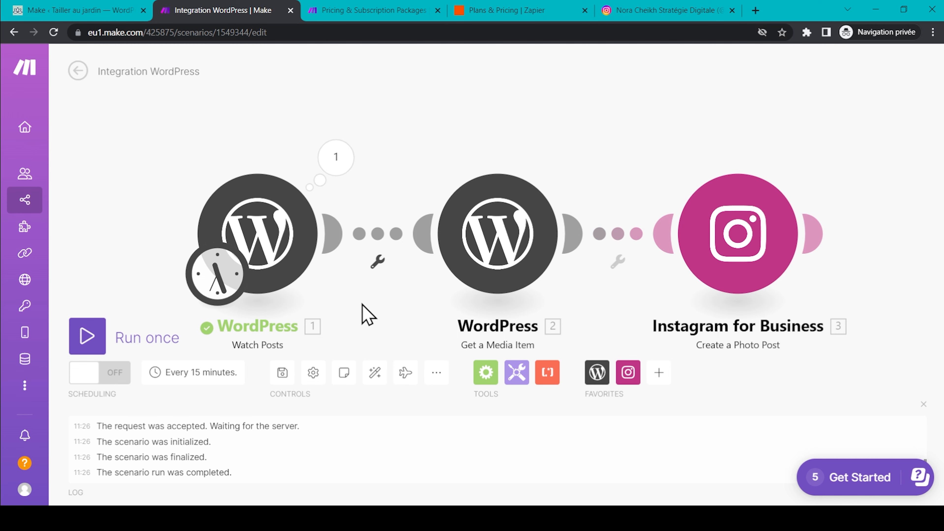
In the WordPress admin, create a new article titled "Nouvel article WP vers IG" and paste the lorem ipsum text as its body
left_click(71, 10)
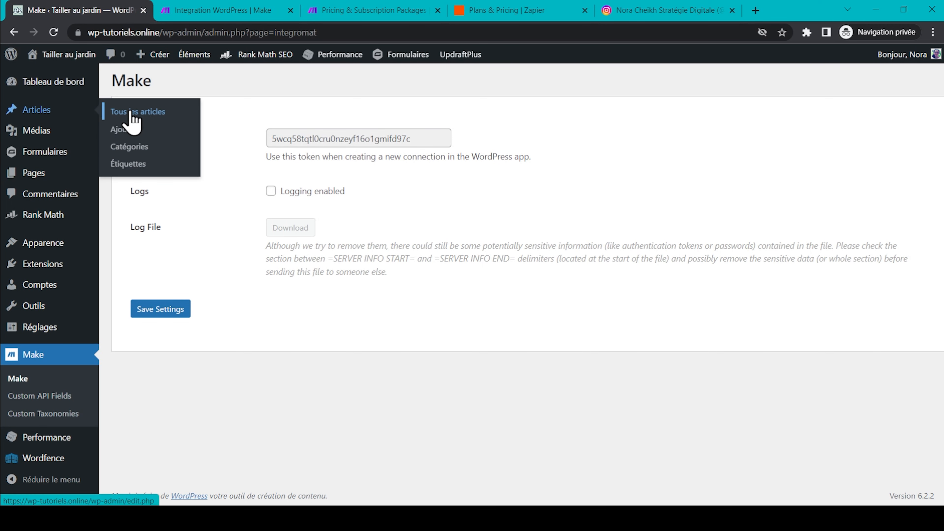
left_click(130, 128)
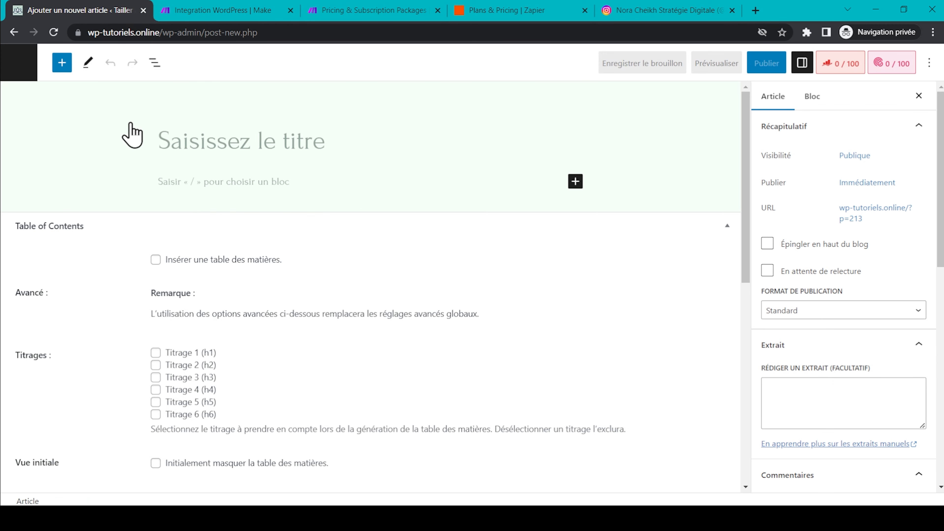
type("Nouvel article WP")
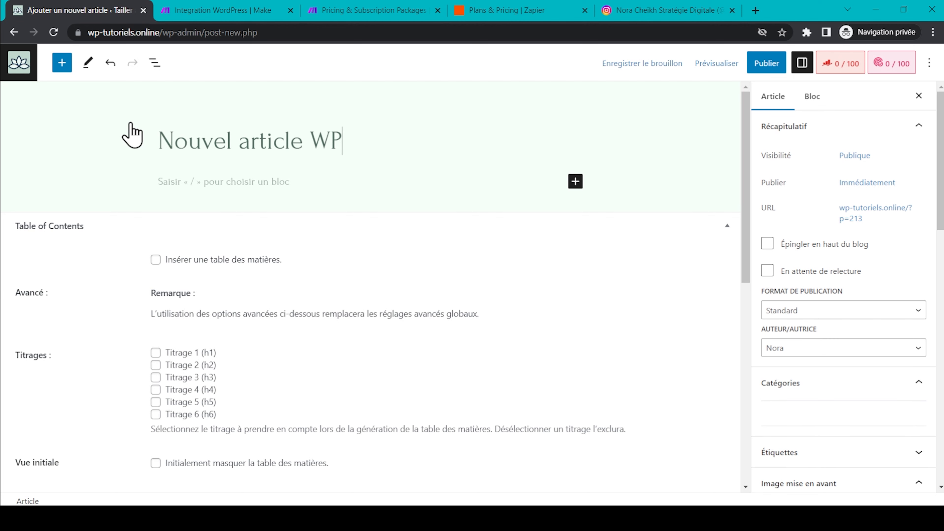
type(" vers IG")
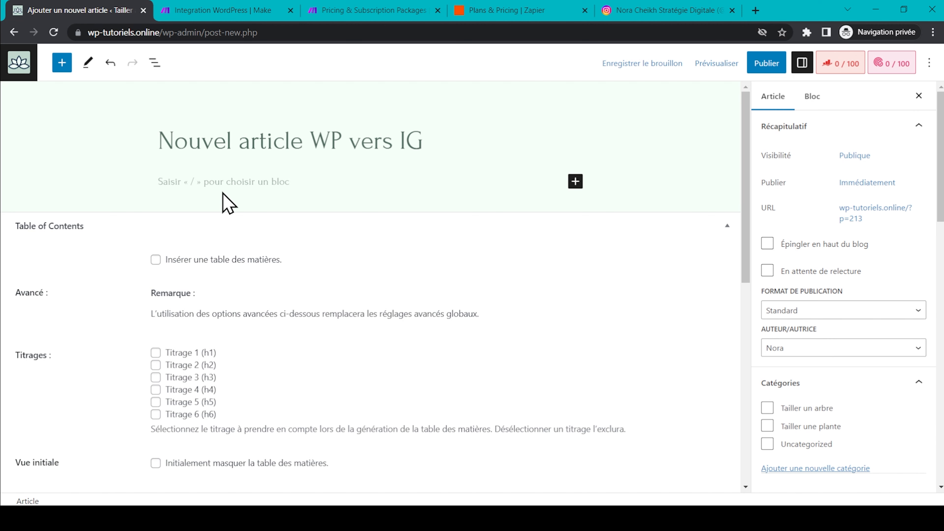
left_click(229, 184)
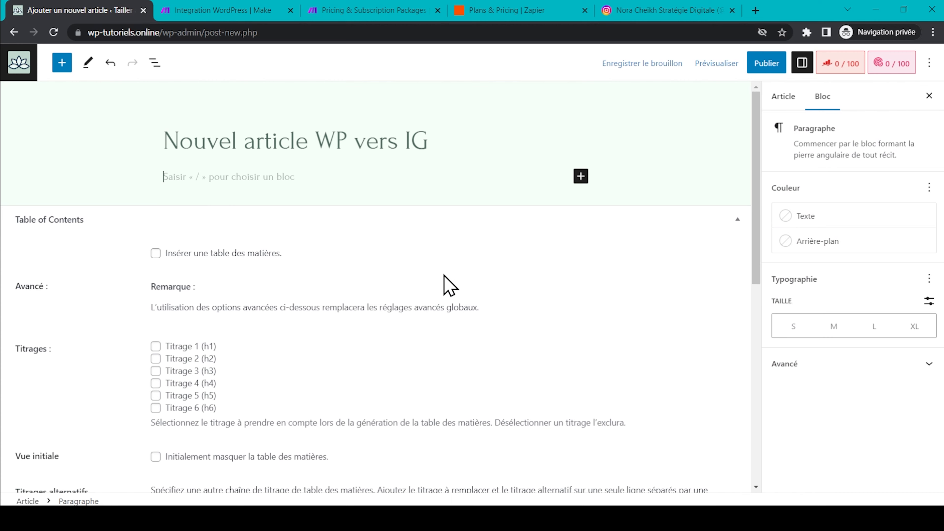
key("ctrl+v")
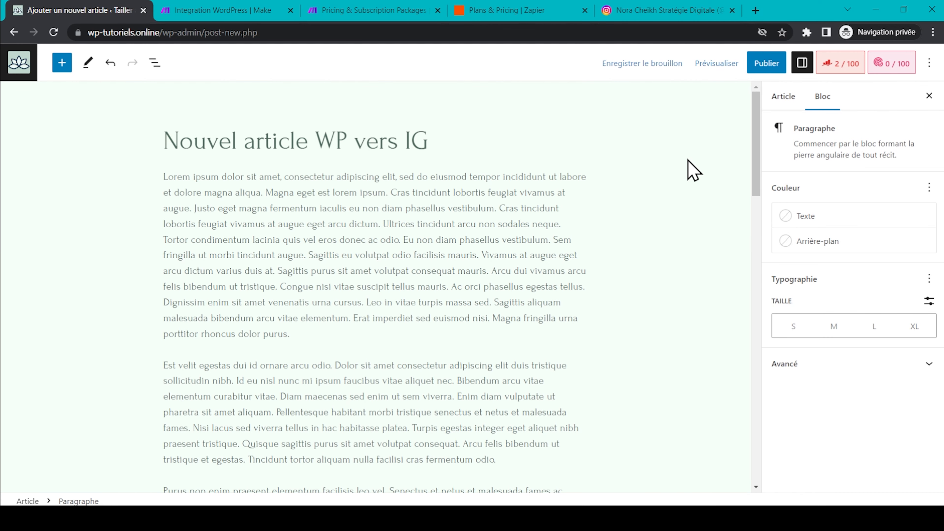
Set the garden gate image Tailler-au-jardin.jpg as the article's featured image, publish the article and return to the Make scenario
left_click(782, 103)
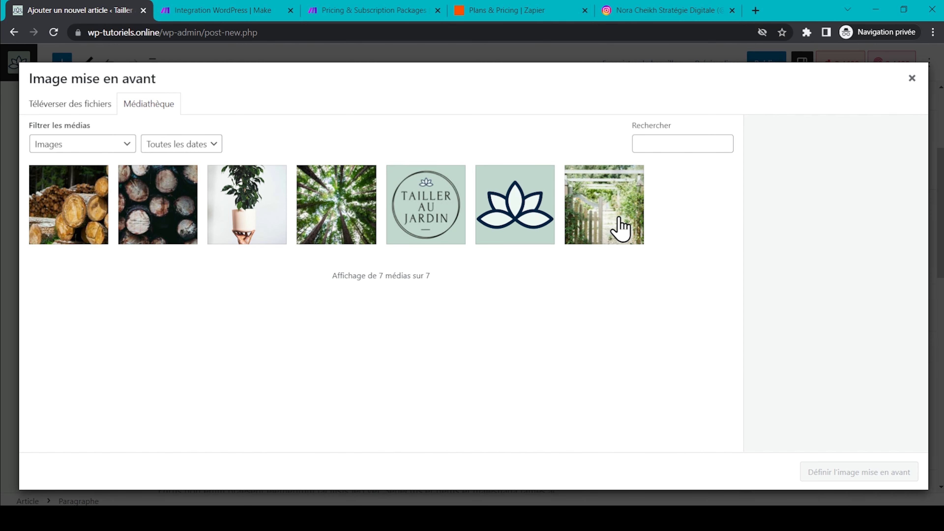
left_click(620, 227)
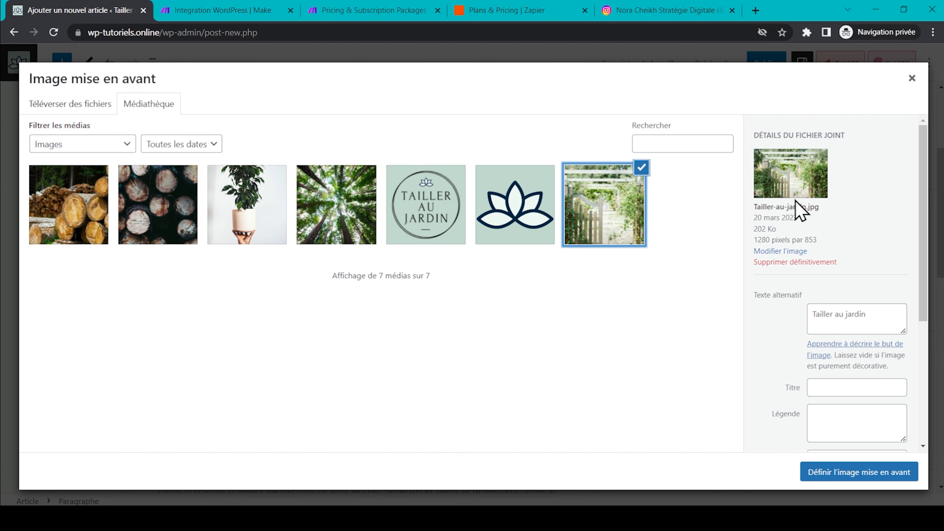
left_click(847, 476)
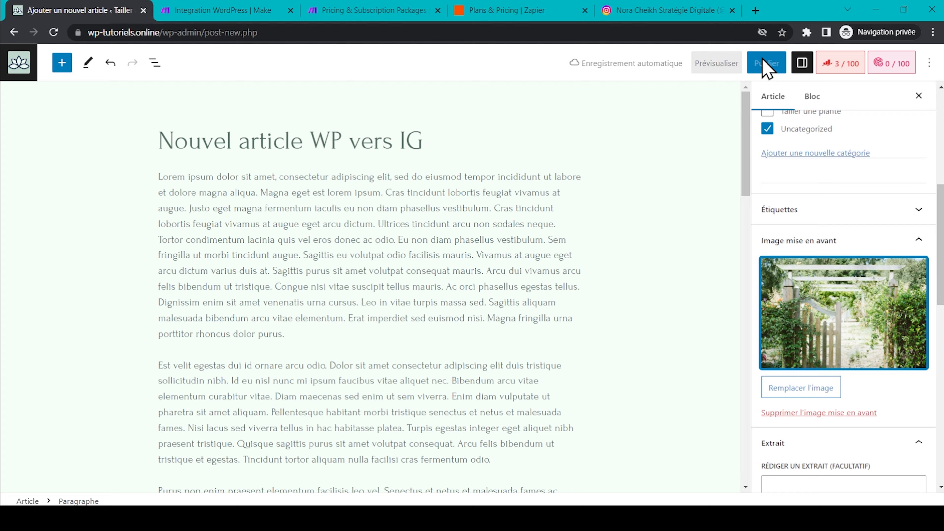
left_click(243, 5)
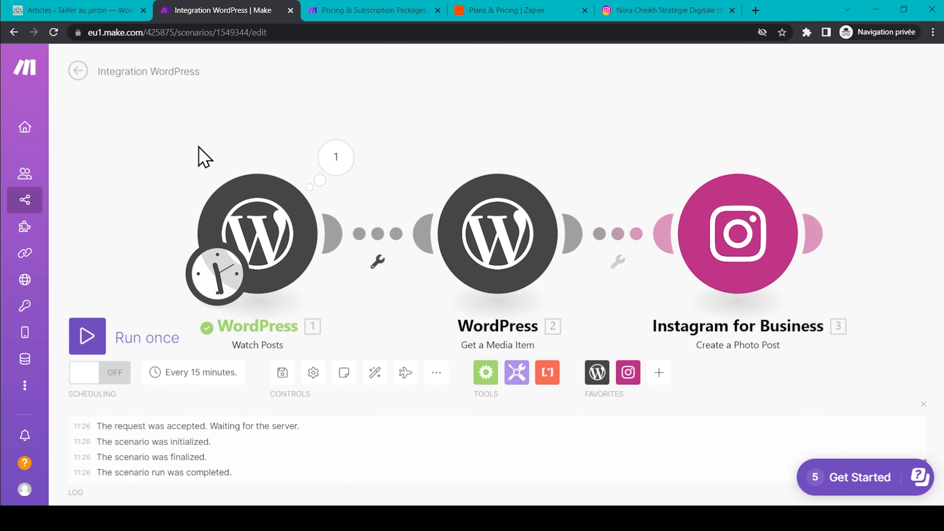
Run the scenario once and examine the error details of the Get a Media Item module
left_click(89, 337)
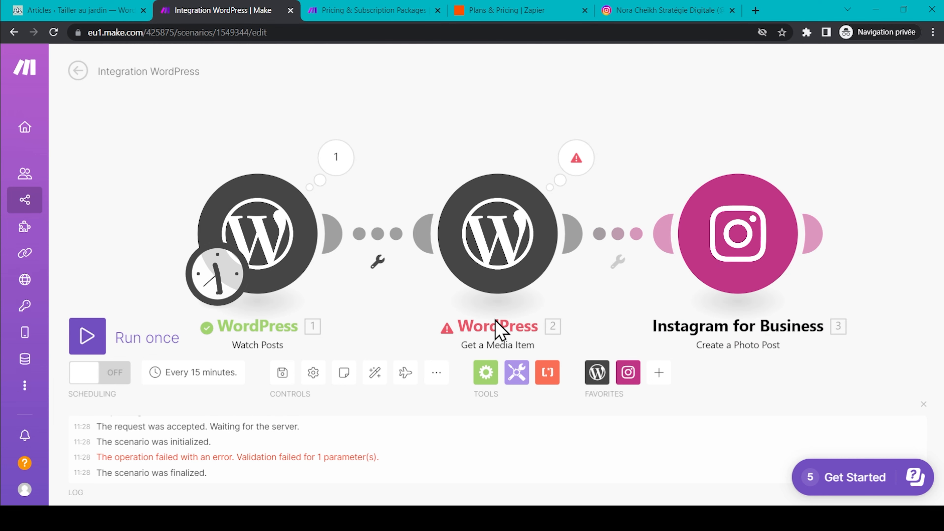
left_click(578, 158)
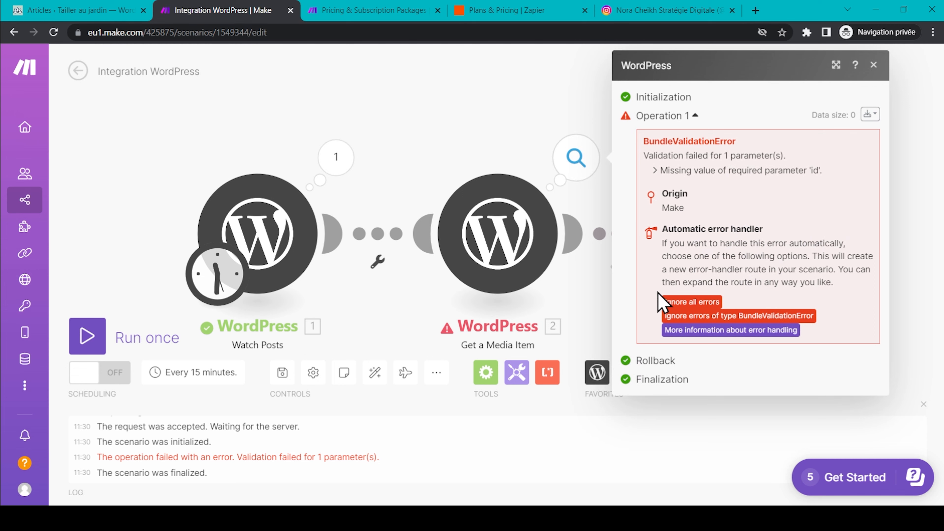
Replace the Media item ID mapping in Get a Media Item with Featured media from Watch Posts, save the module and run the scenario once
left_click(495, 242)
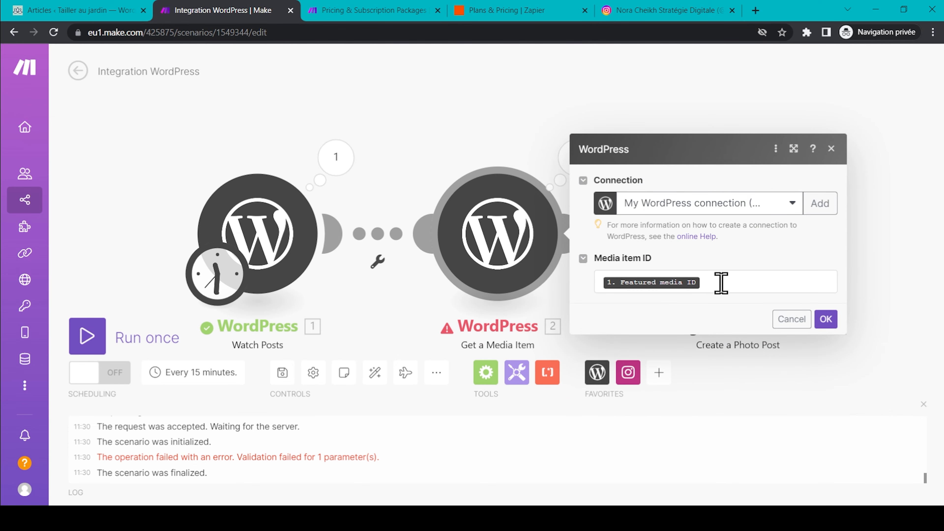
left_click(730, 287)
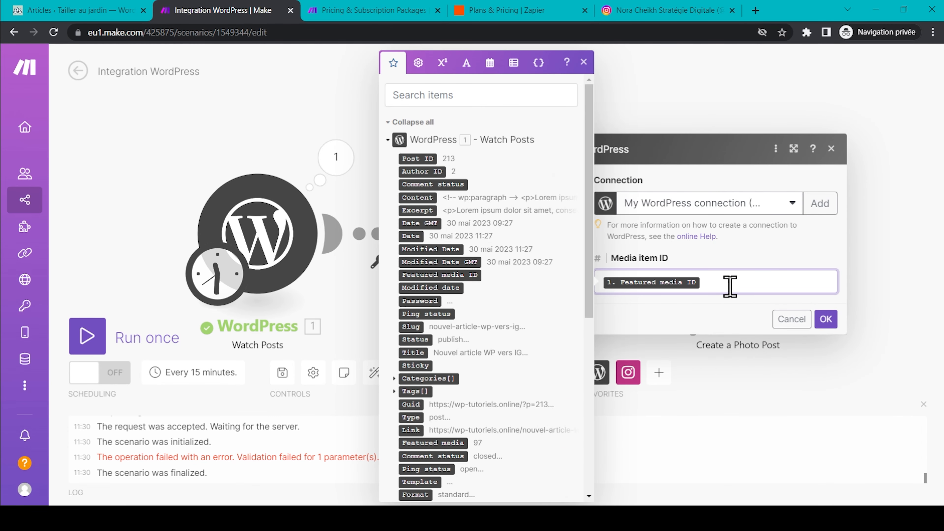
key("BackSpace")
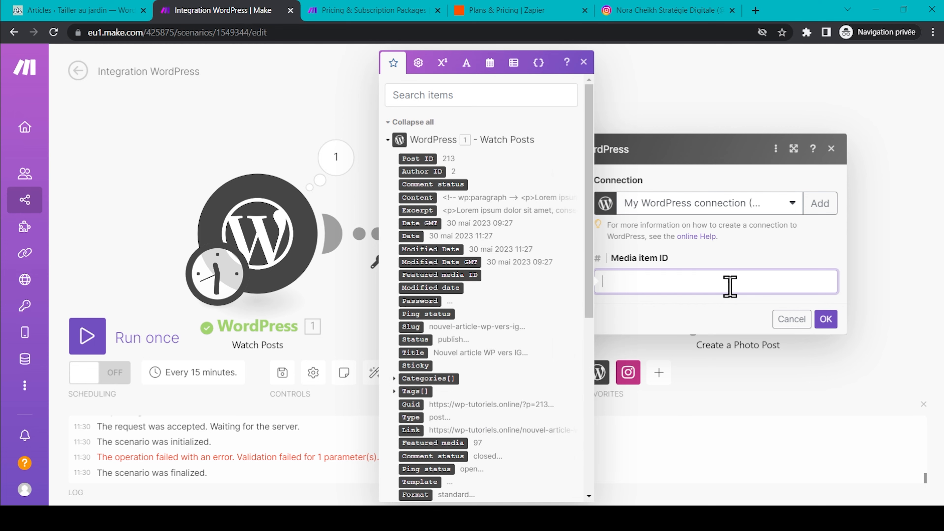
left_click(487, 93)
type("media")
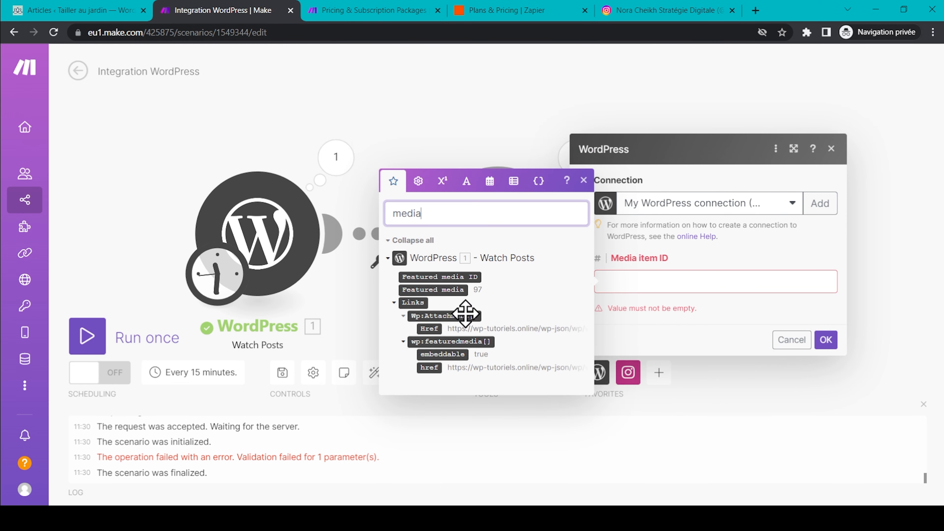
left_click_drag(446, 289, 679, 281)
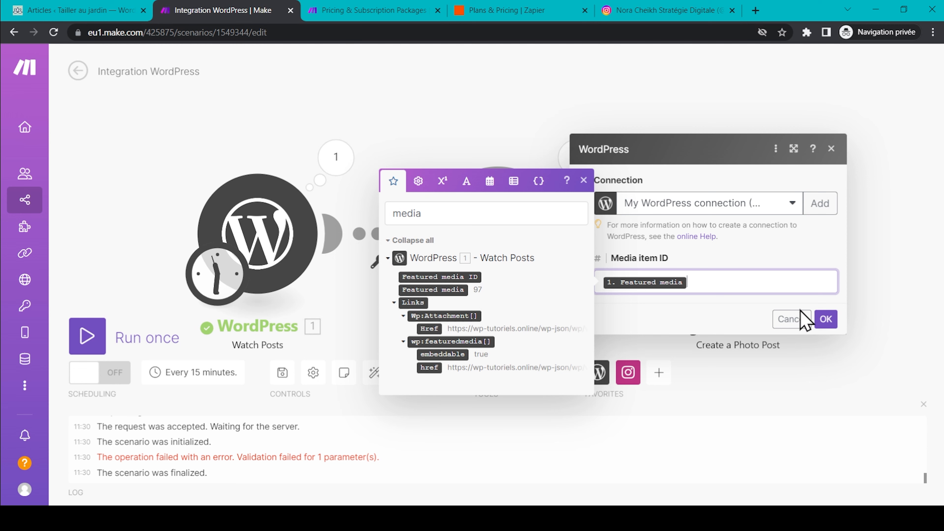
left_click(825, 320)
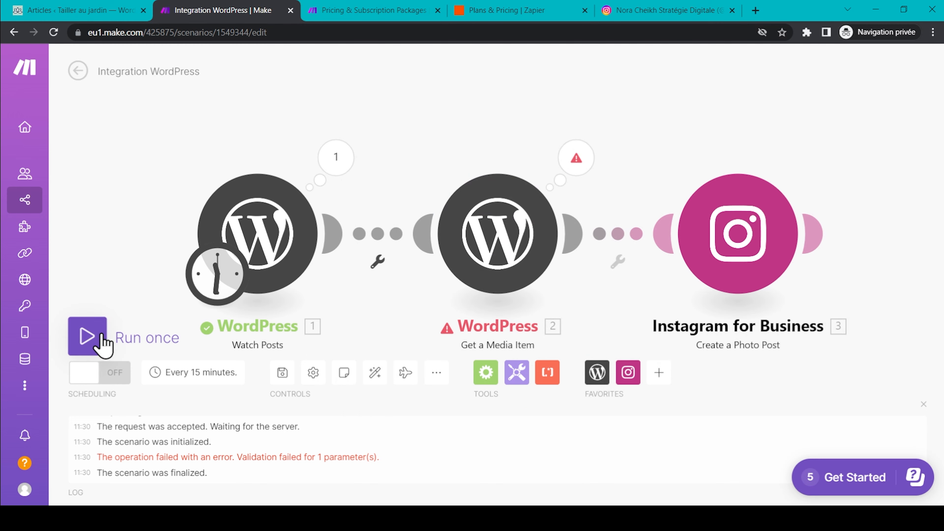
left_click(93, 336)
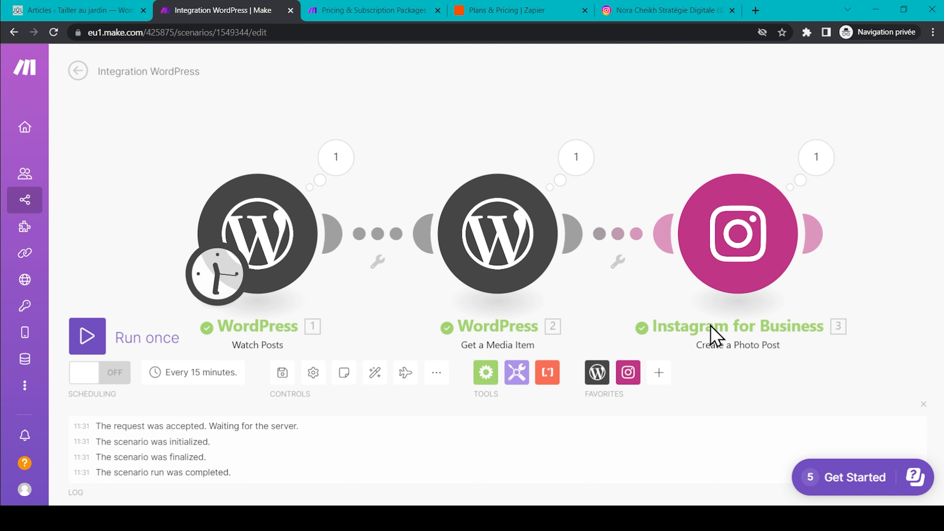
Switch to the Instagram profile, refresh it, check the newest post's photo and caption, and return to the Make scenario
left_click(650, 10)
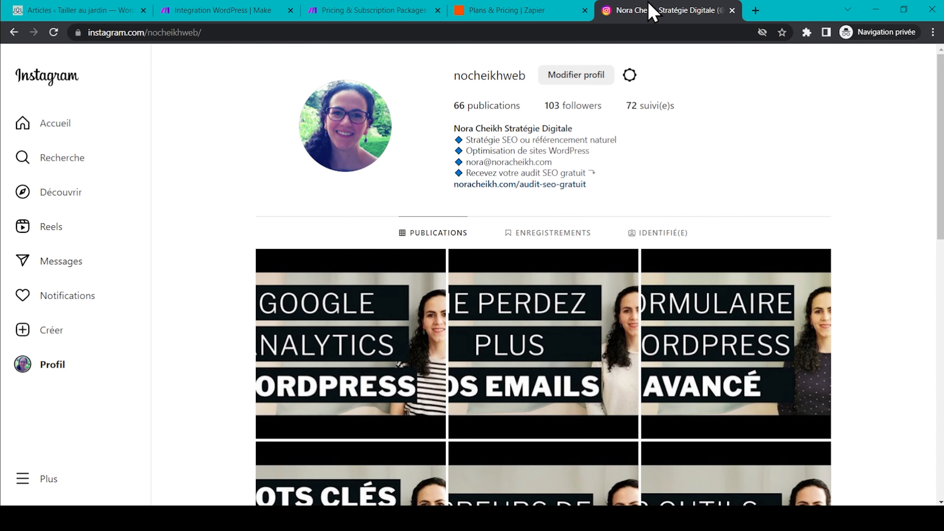
key("F5")
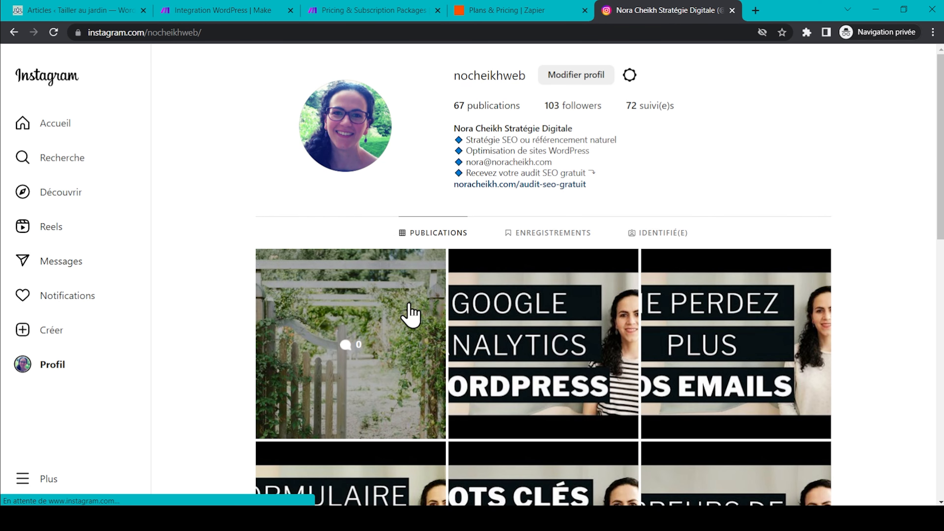
left_click(308, 296)
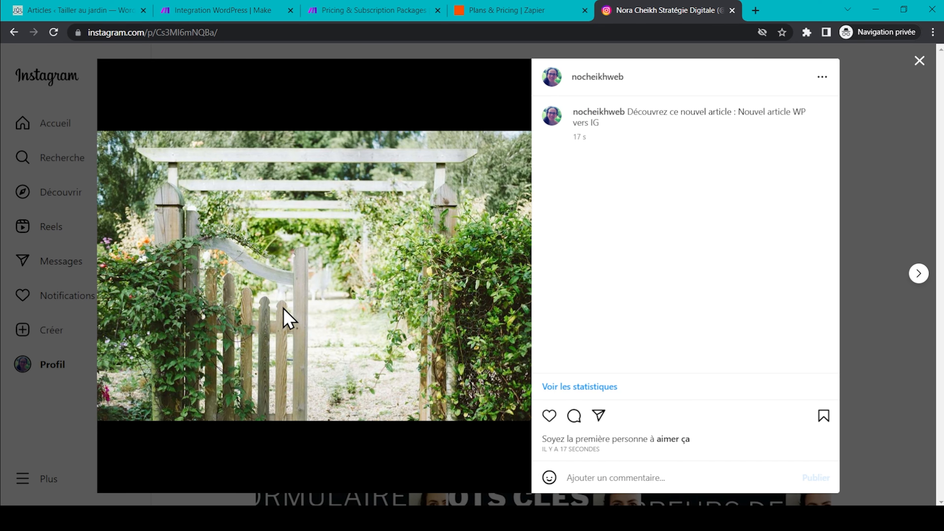
left_click_drag(628, 112, 655, 128)
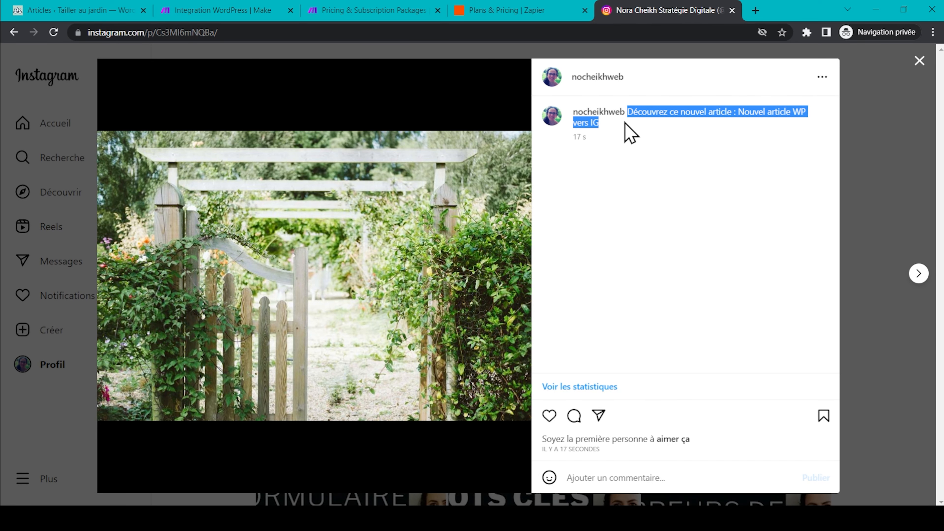
left_click(727, 121)
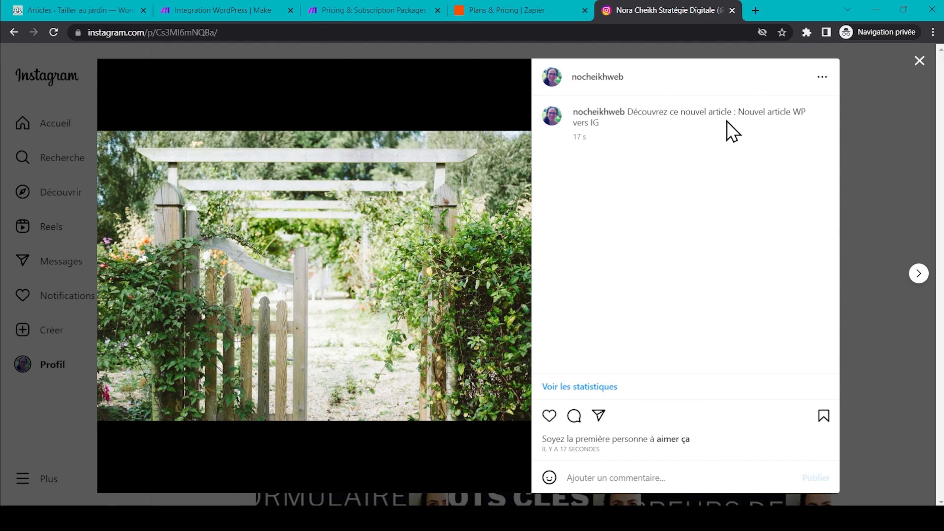
left_click_drag(739, 112, 744, 137)
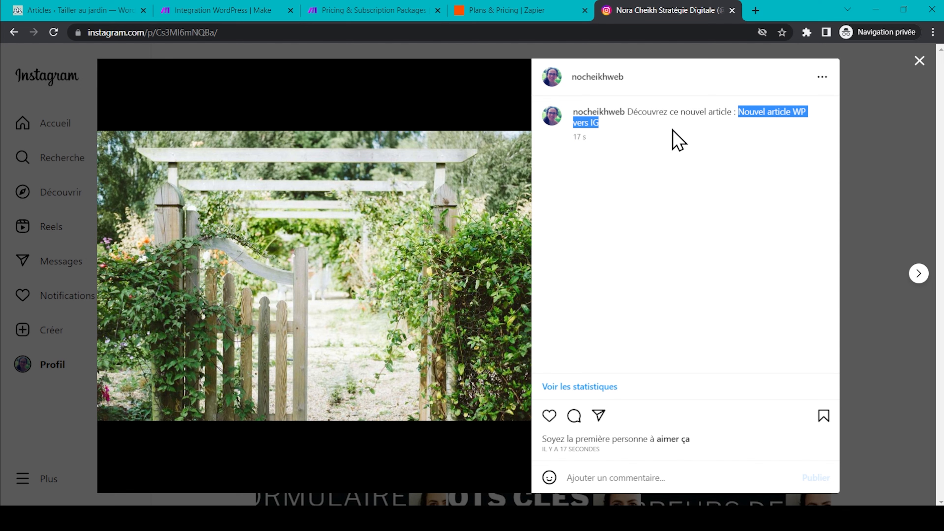
left_click(654, 127)
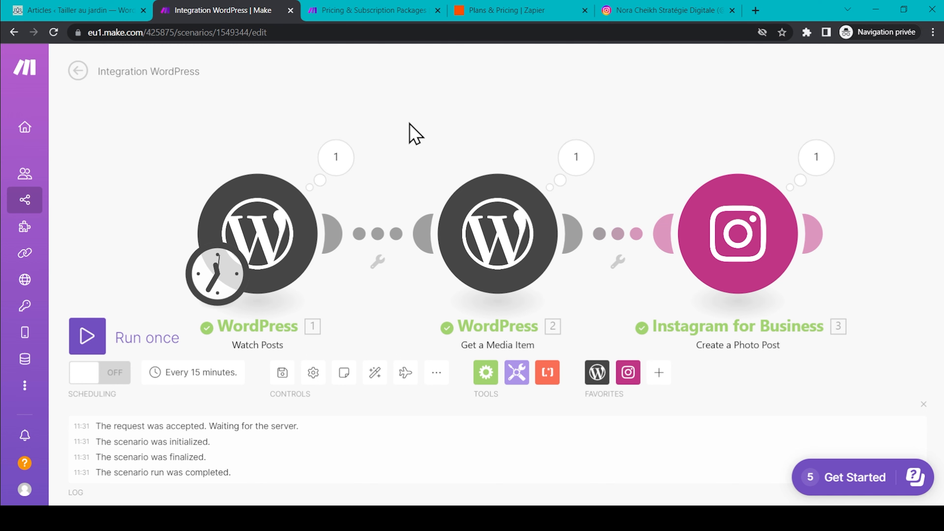
Turn on scheduling for the scenario
left_click(100, 376)
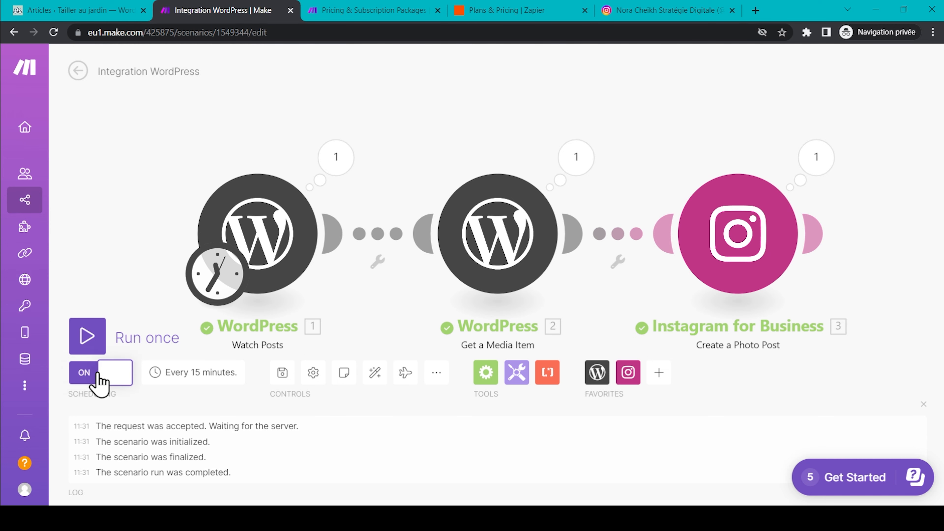
left_click(201, 373)
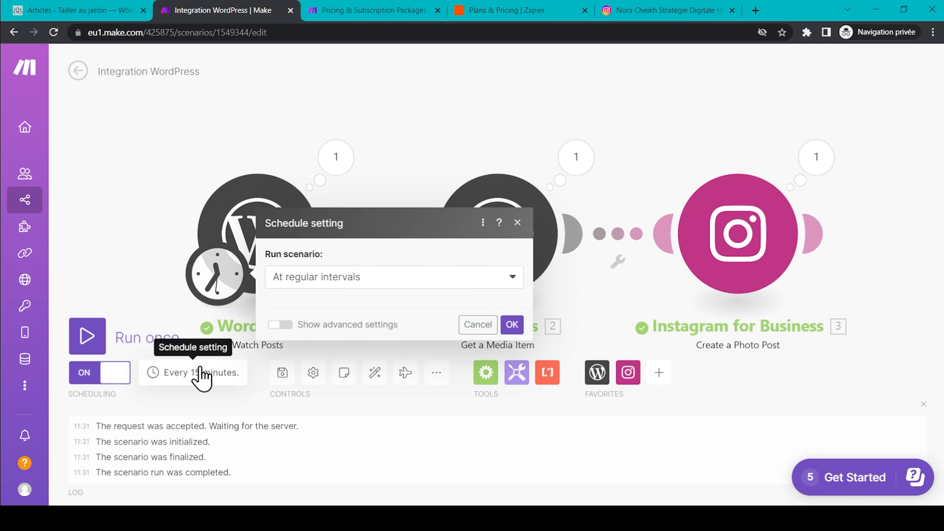
left_click(371, 209)
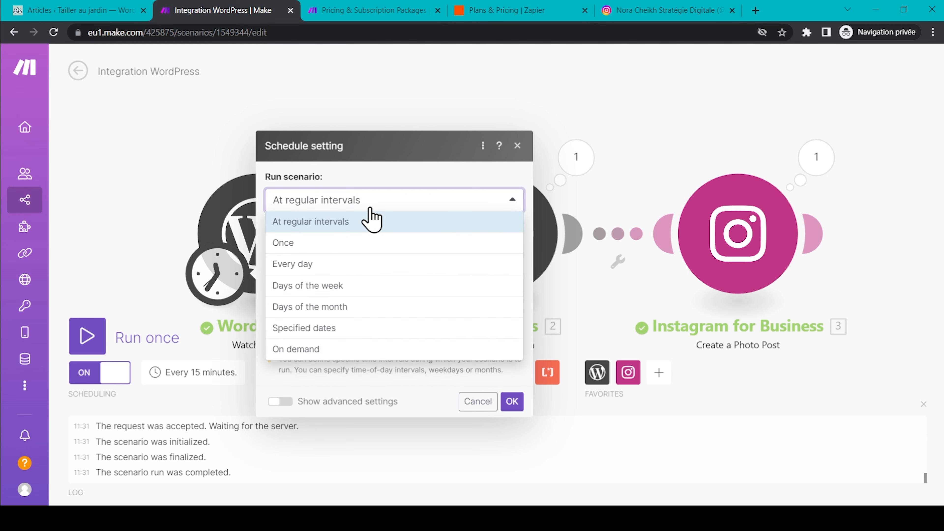
left_click(319, 266)
left_click(331, 296)
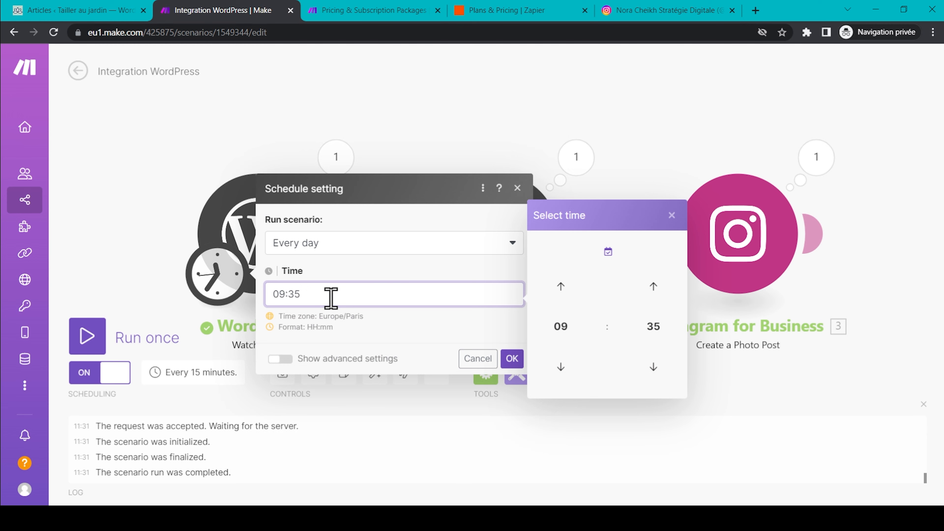
left_click(479, 357)
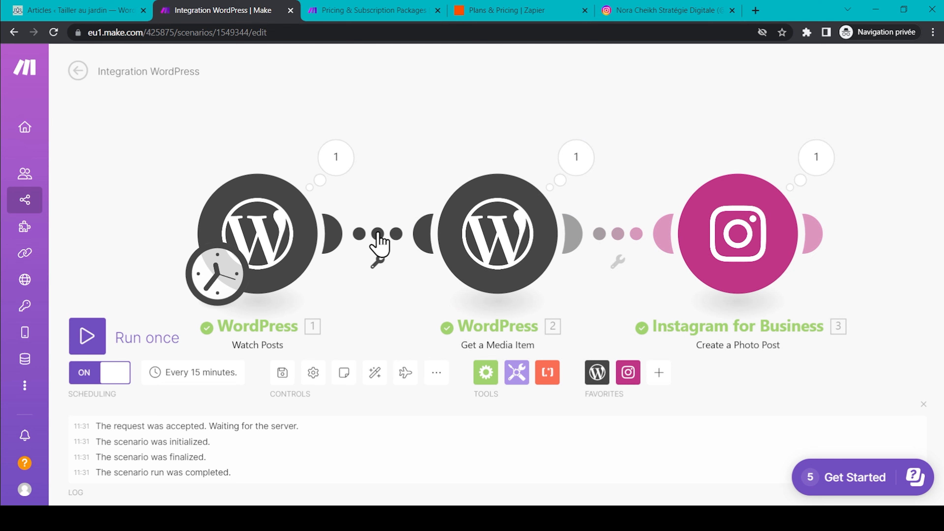
Open the filter setup on the link between Watch Posts and Get a Media Item
left_click(390, 242)
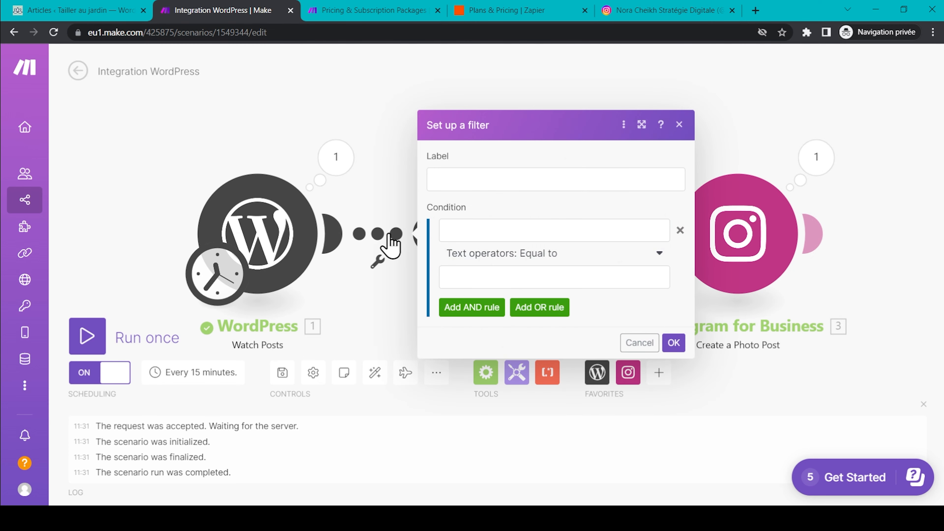